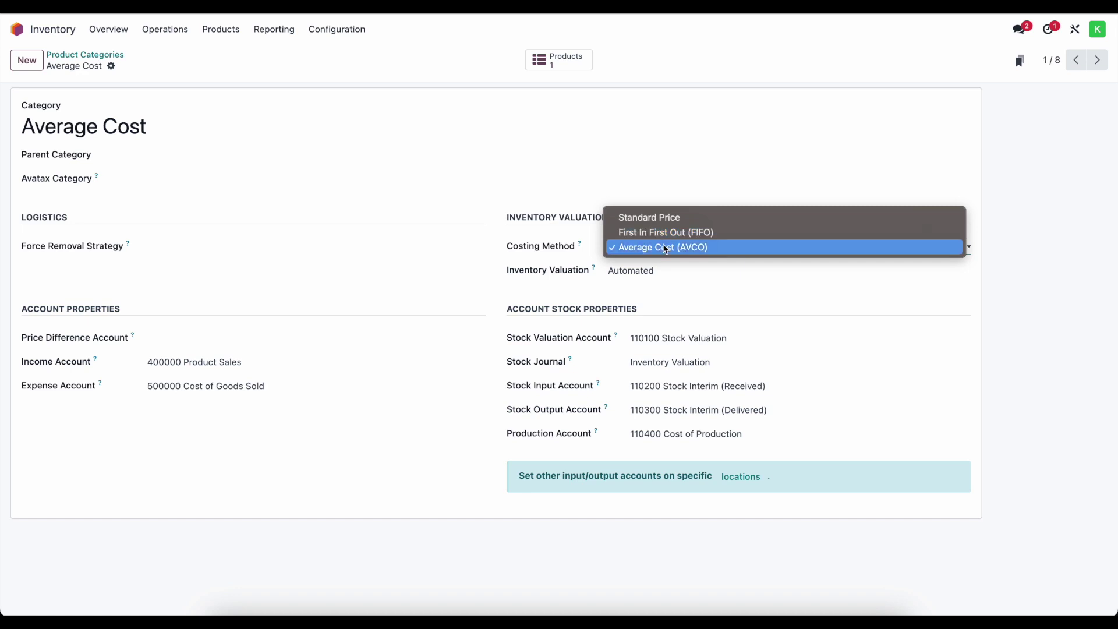
# Leave the costing method of the Average Cost category as it is and open the inventory Valuation report
pyautogui.click(510, 278)
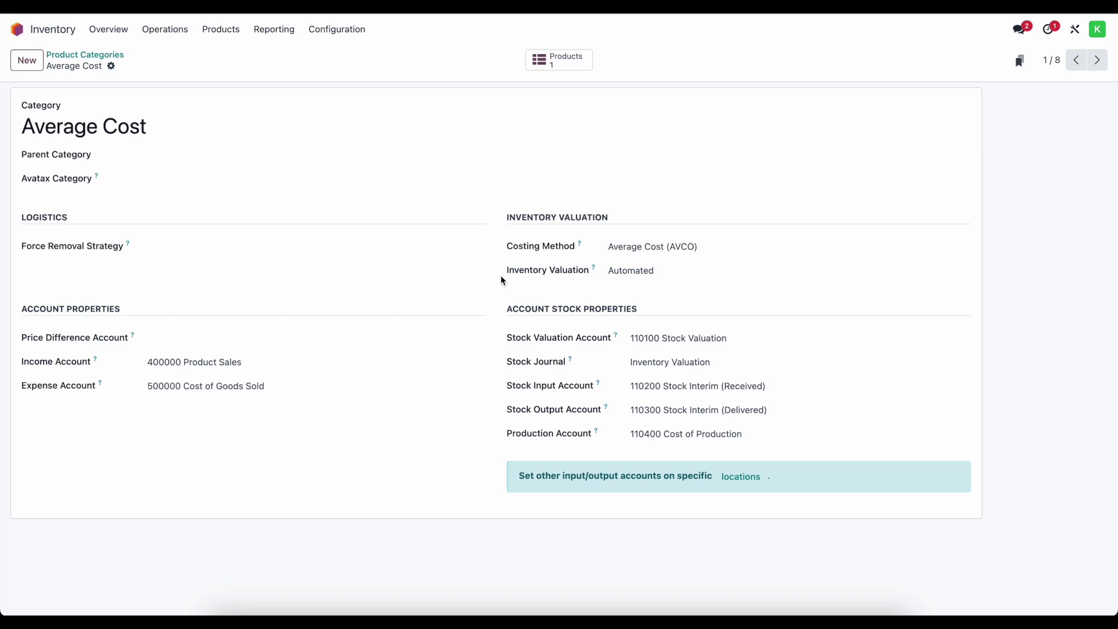
pyautogui.click(272, 34)
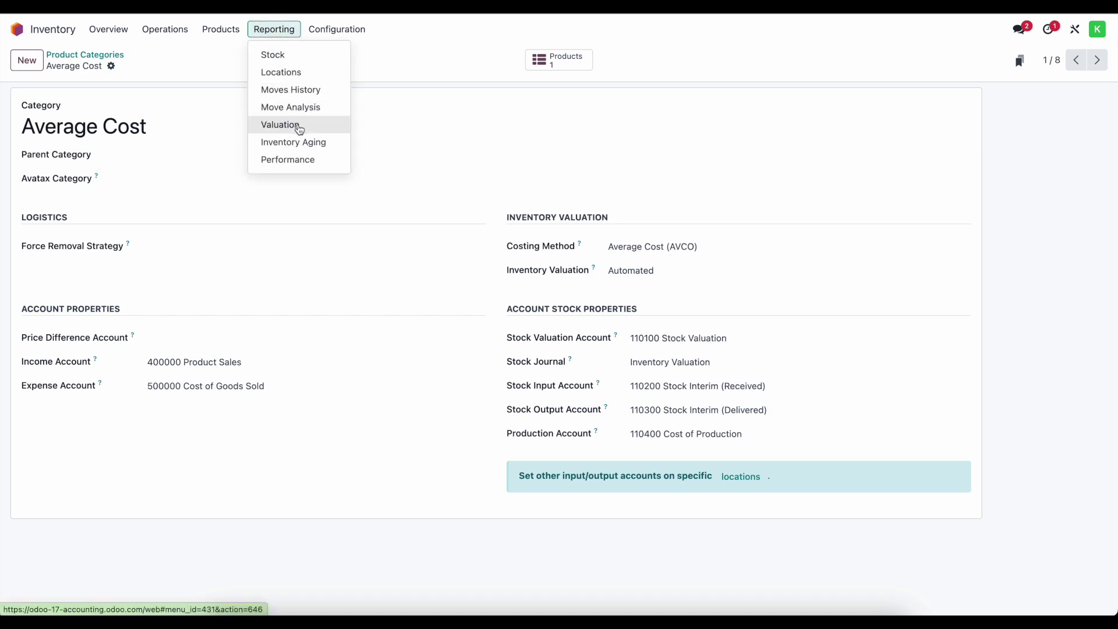
pyautogui.click(300, 130)
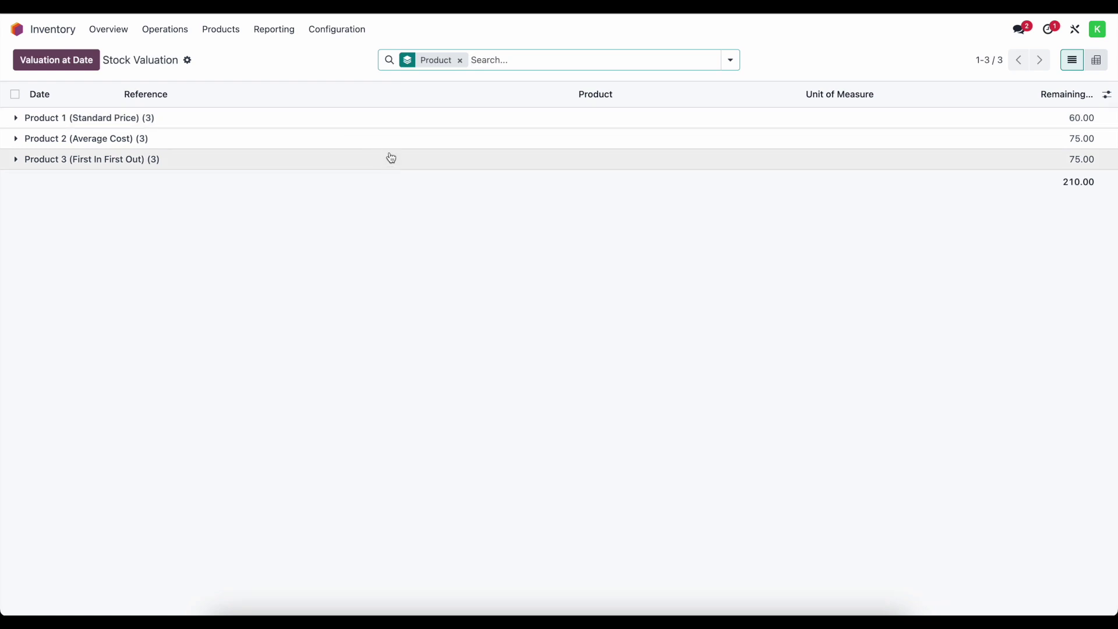
# Replace the Product grouping of the stock valuation with Product Category and expand the Standard Price, First In First Out and Average Cost groups
pyautogui.click(460, 60)
pyautogui.click(730, 60)
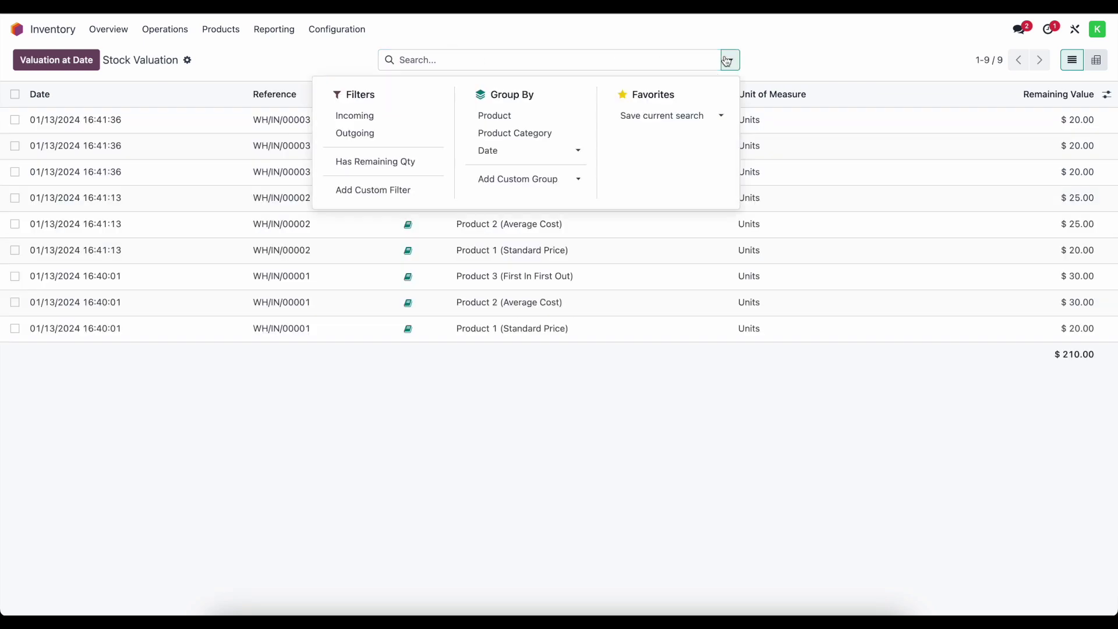
pyautogui.click(516, 133)
pyautogui.click(342, 71)
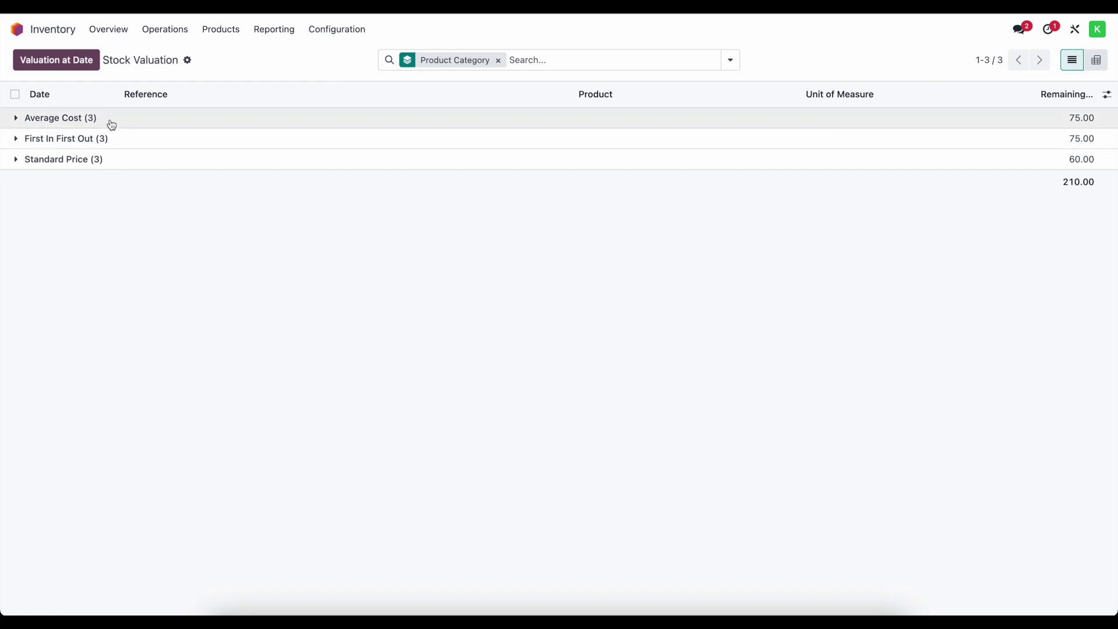
pyautogui.click(119, 158)
pyautogui.click(124, 140)
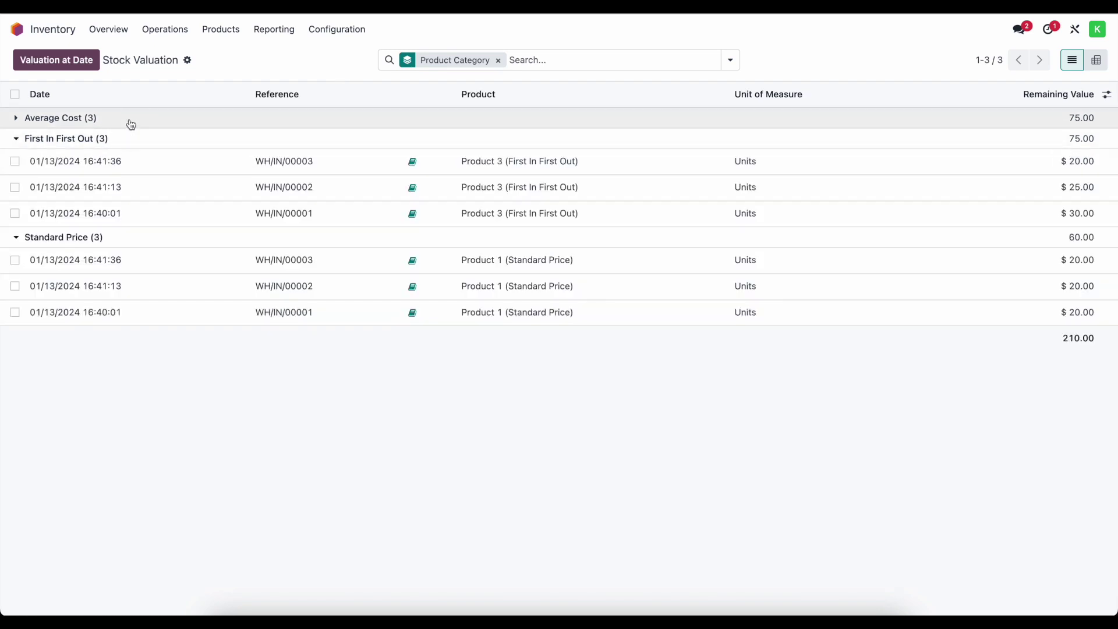
pyautogui.click(131, 120)
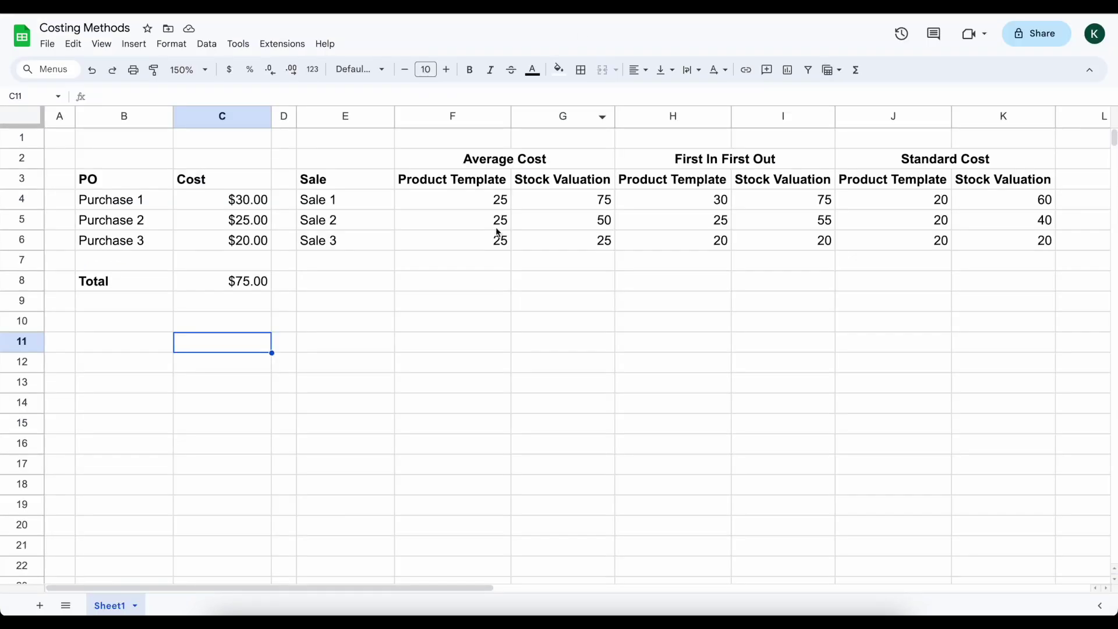
# Switch to the Costing Methods sheet in Google Sheets and examine the purchase list, the sales list and the Average Cost heading
pyautogui.click(493, 238)
pyautogui.click(440, 287)
pyautogui.moveTo(128, 187)
pyautogui.mouseDown()
pyautogui.moveTo(222, 282)
pyautogui.moveTo(165, 233)
pyautogui.moveTo(162, 243)
pyautogui.mouseUp()
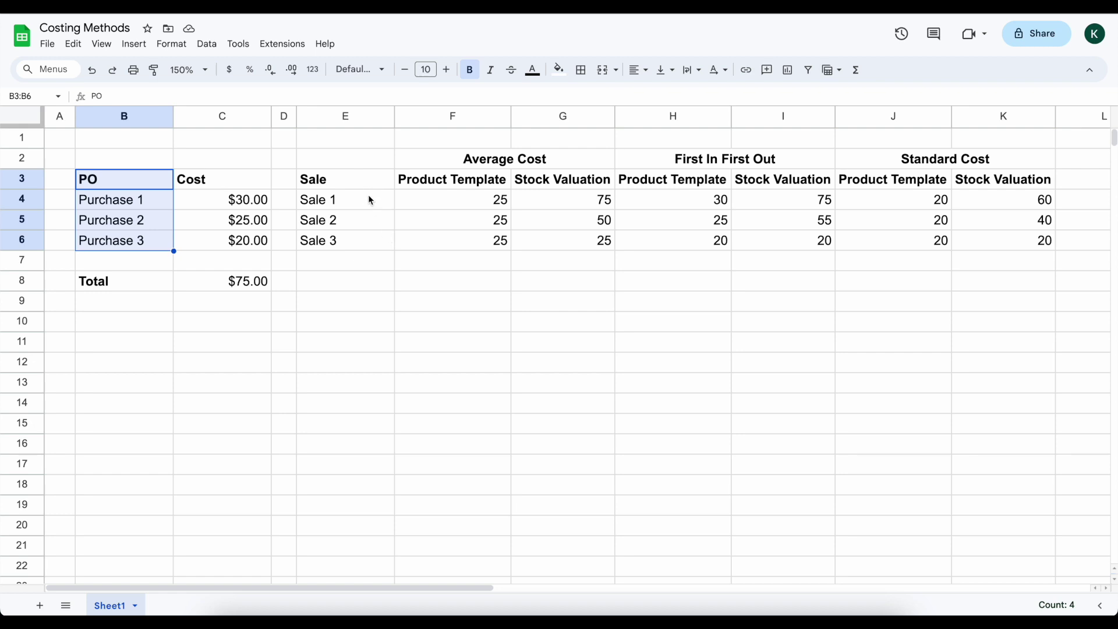
pyautogui.click(371, 265)
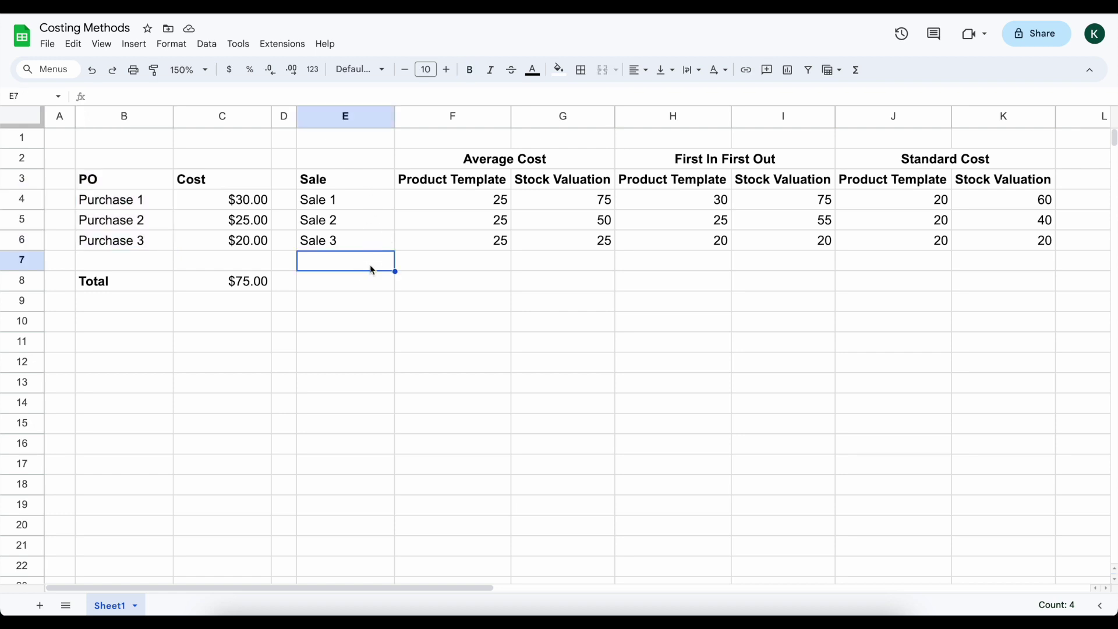
pyautogui.click(537, 162)
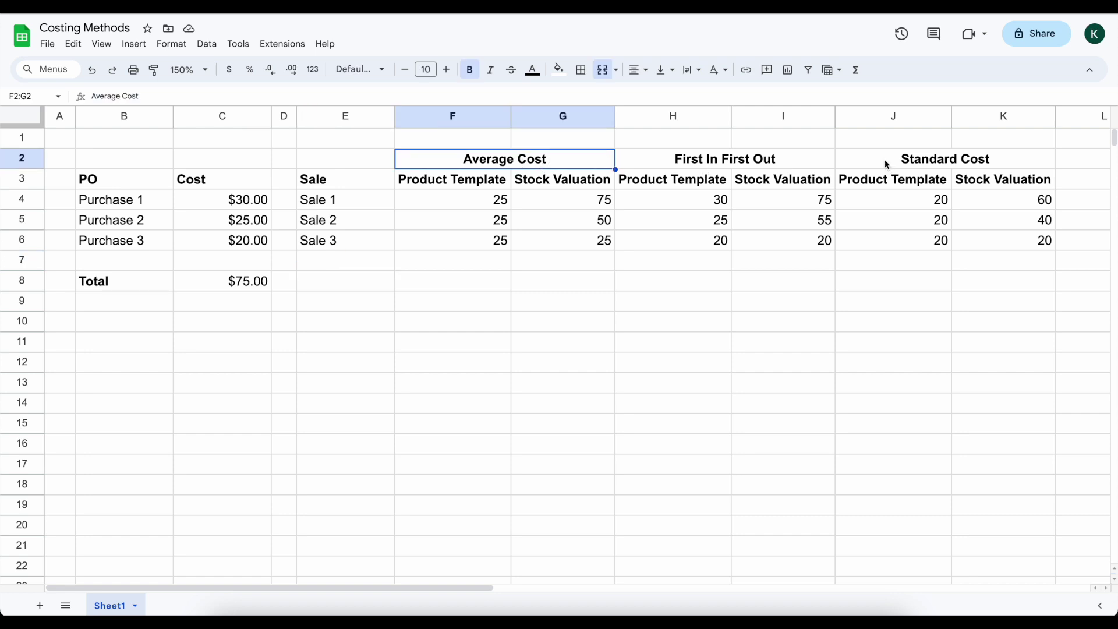
# Examine the costs of Purchase 1, Purchase 2 and Purchase 3 and the formula of their total in column C
pyautogui.click(243, 322)
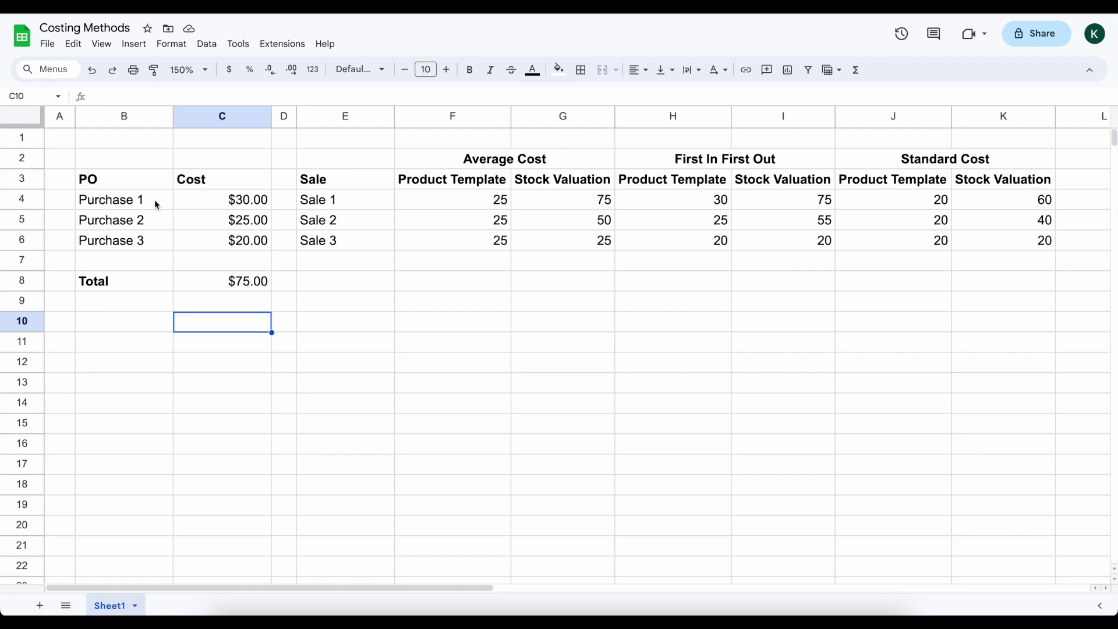
pyautogui.click(247, 201)
pyautogui.click(247, 223)
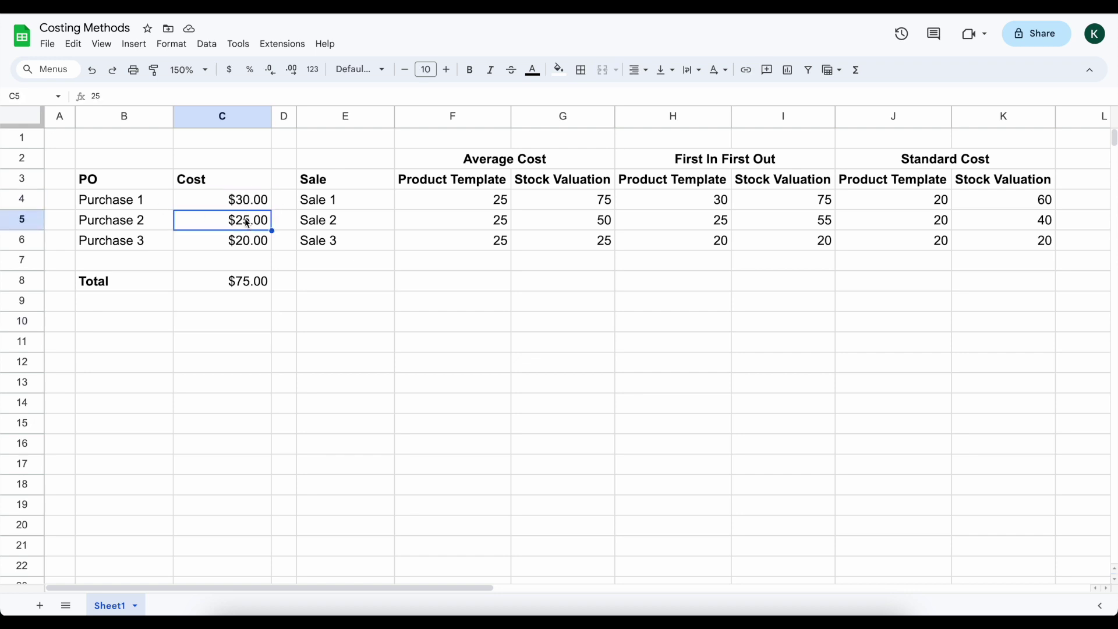
pyautogui.click(244, 244)
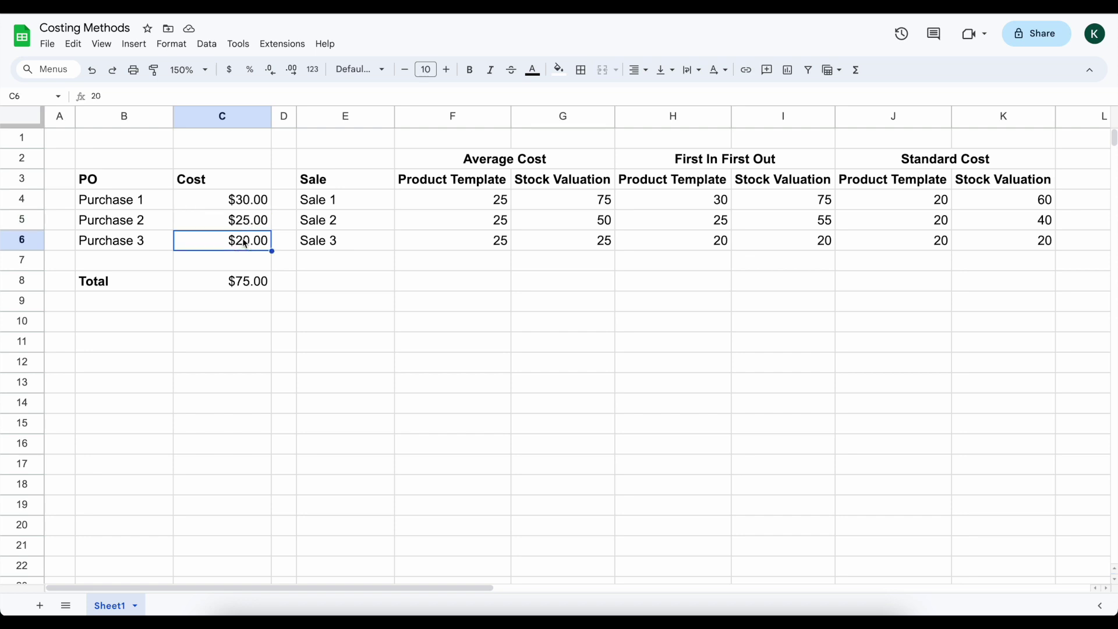
pyautogui.click(246, 285)
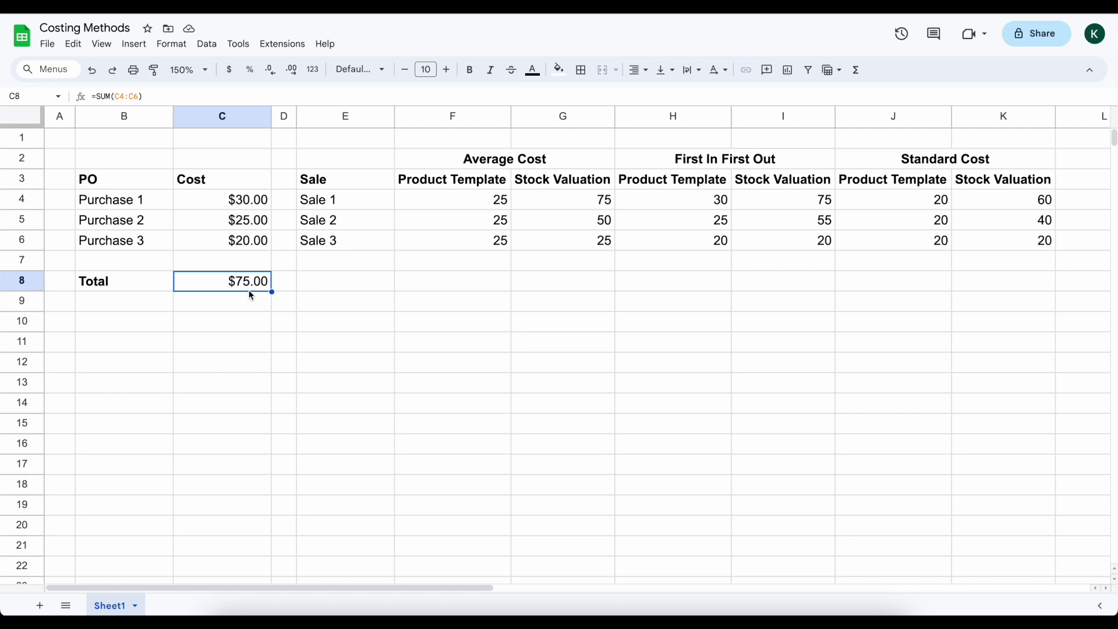
pyautogui.click(311, 285)
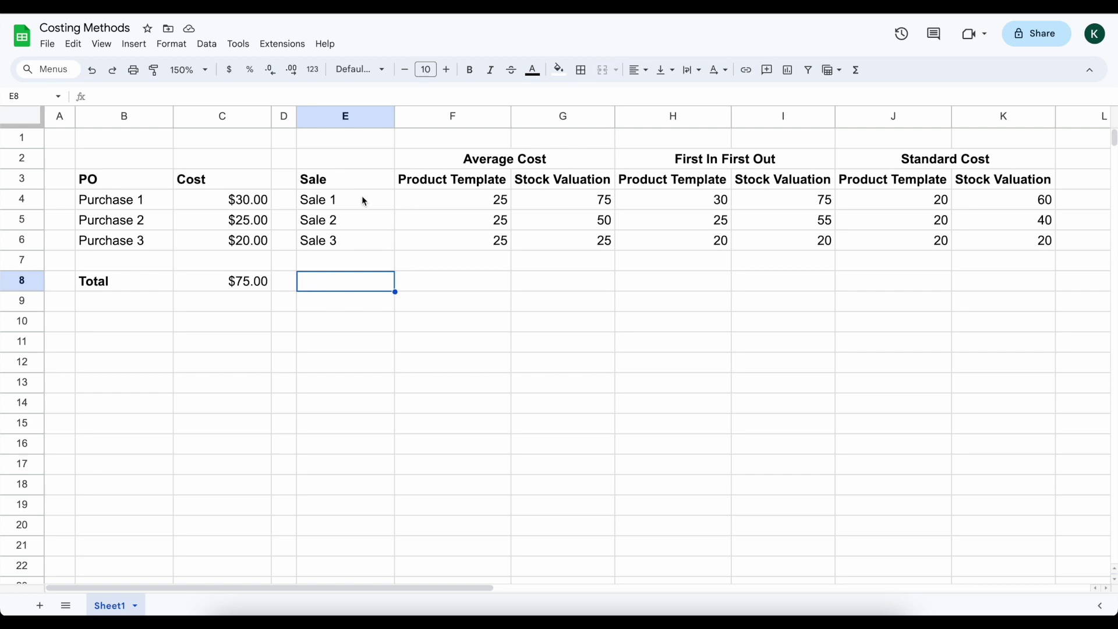
# Compare the Average Cost product template values in F4:F6 with the purchase total and check the stock valuation for Sale 1
pyautogui.click(456, 160)
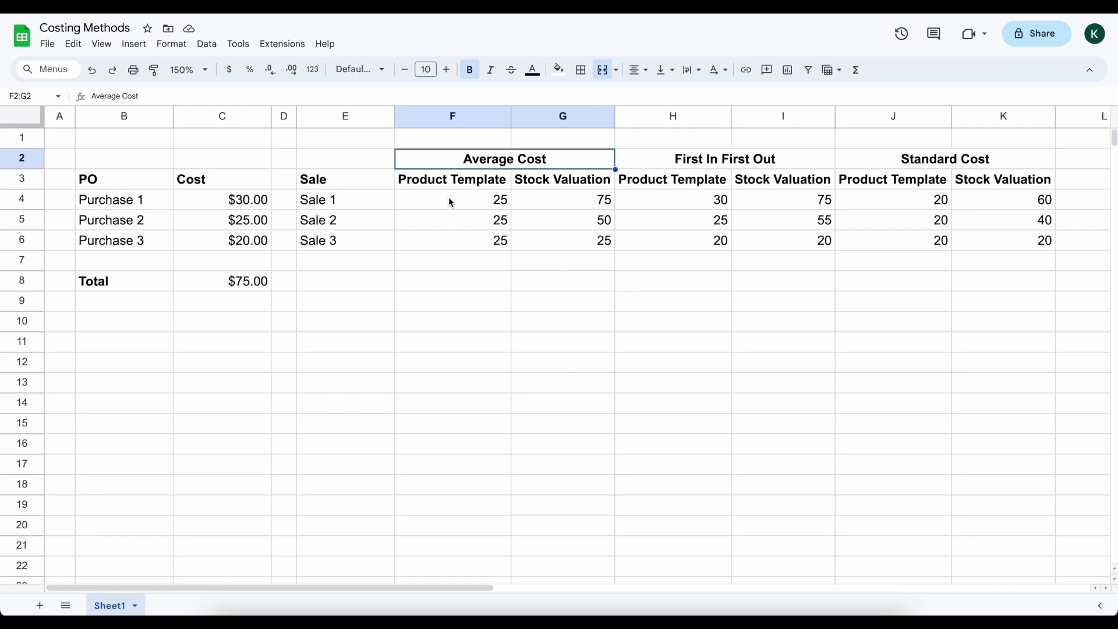
pyautogui.moveTo(451, 202); pyautogui.dragTo(454, 243)
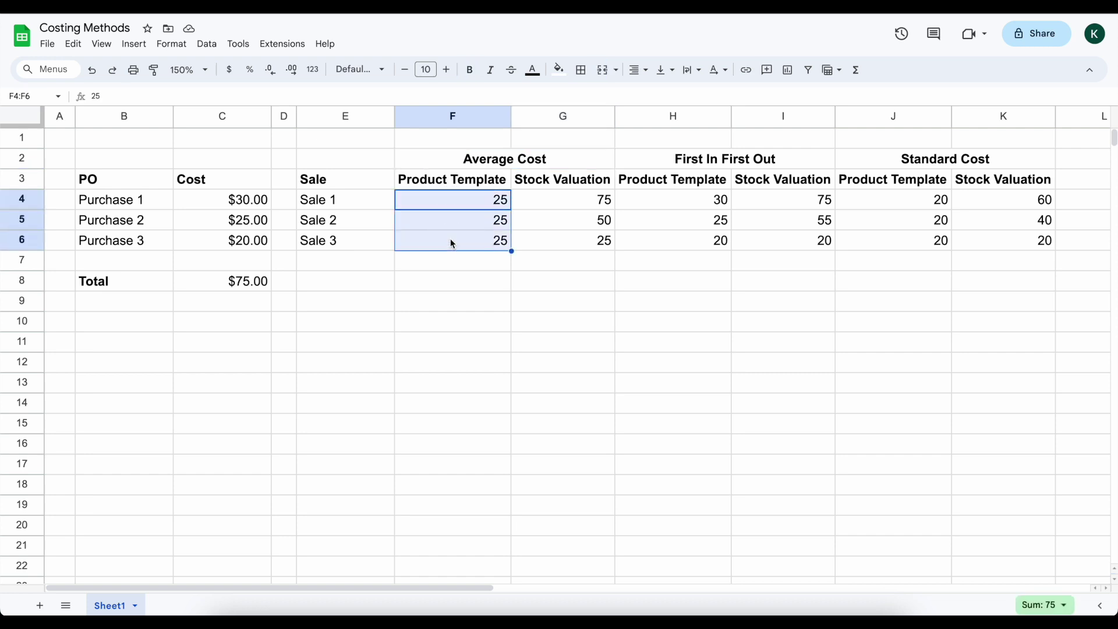
pyautogui.press('Return')
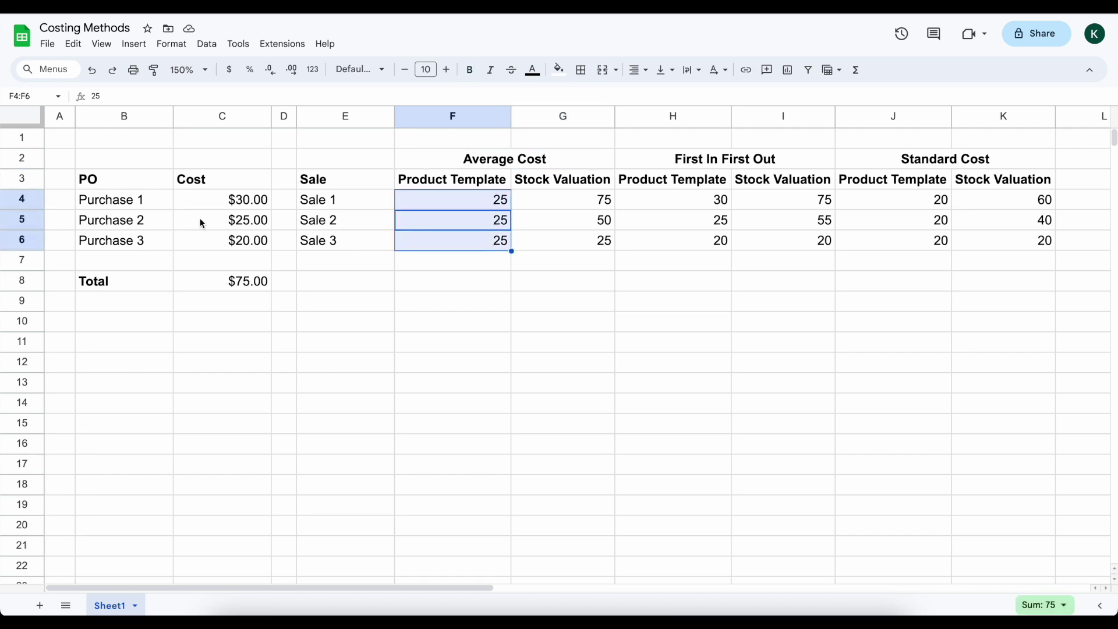
pyautogui.click(249, 281)
pyautogui.click(444, 186)
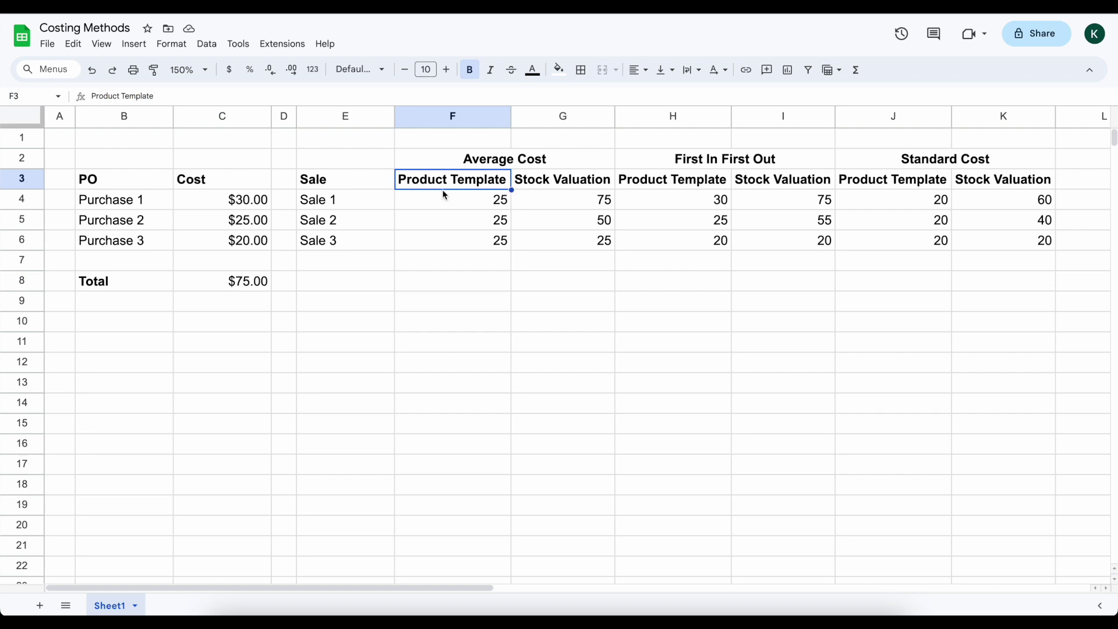
pyautogui.click(560, 204)
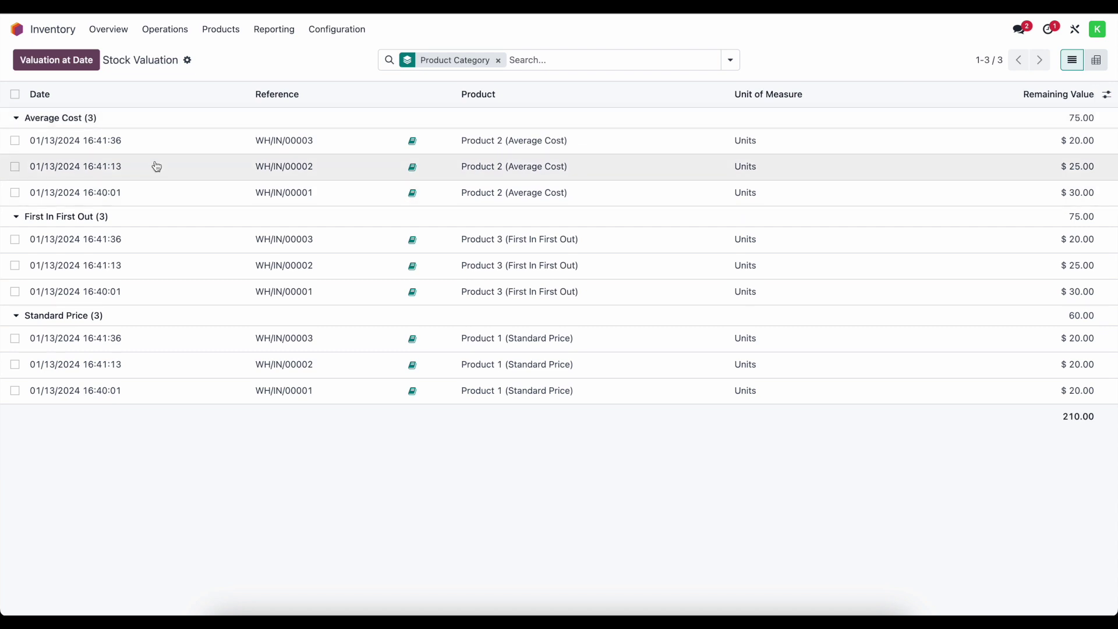
# Switch back to Odoo Inventory, open the product list and inspect the record of Product 2 (Average Cost)
pyautogui.click(224, 30)
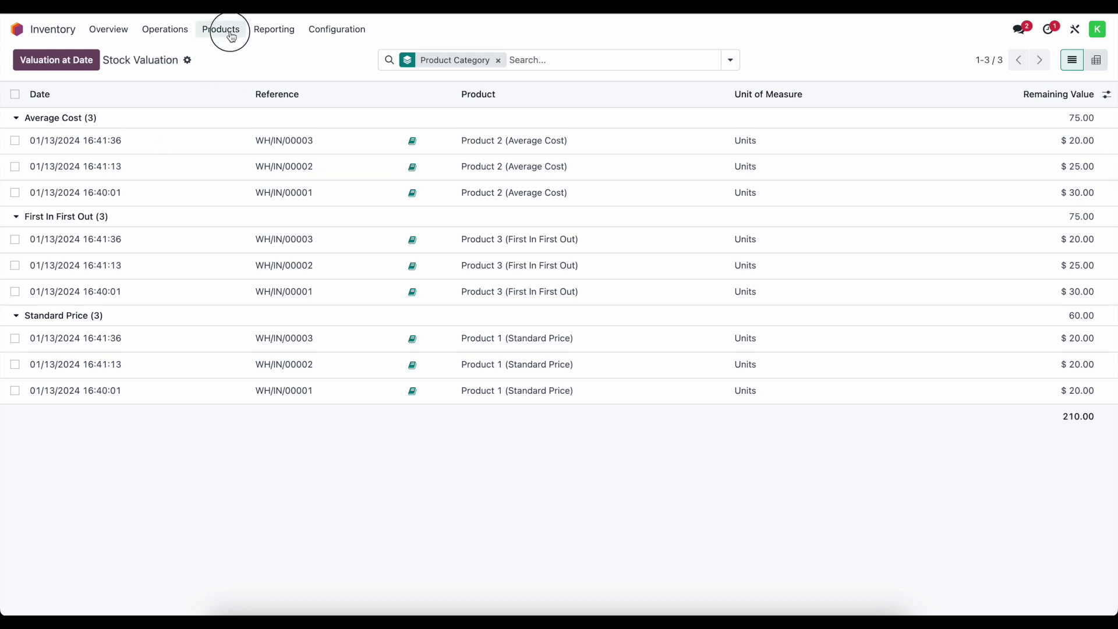
pyautogui.click(235, 54)
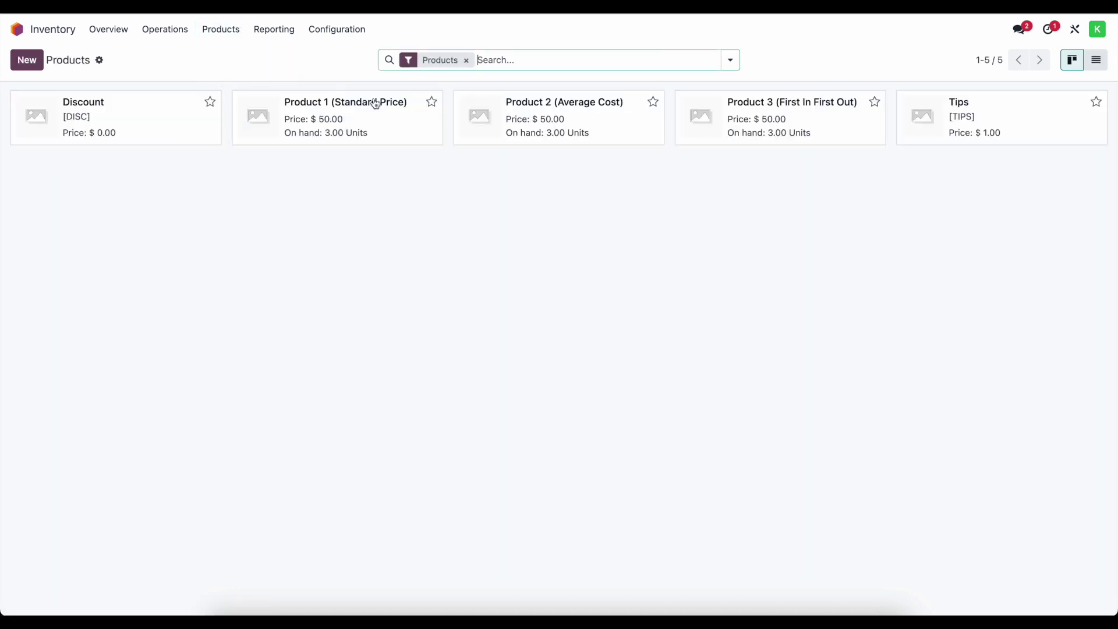
pyautogui.click(579, 132)
pyautogui.moveTo(369, 315); pyautogui.dragTo(604, 319)
pyautogui.click(604, 319)
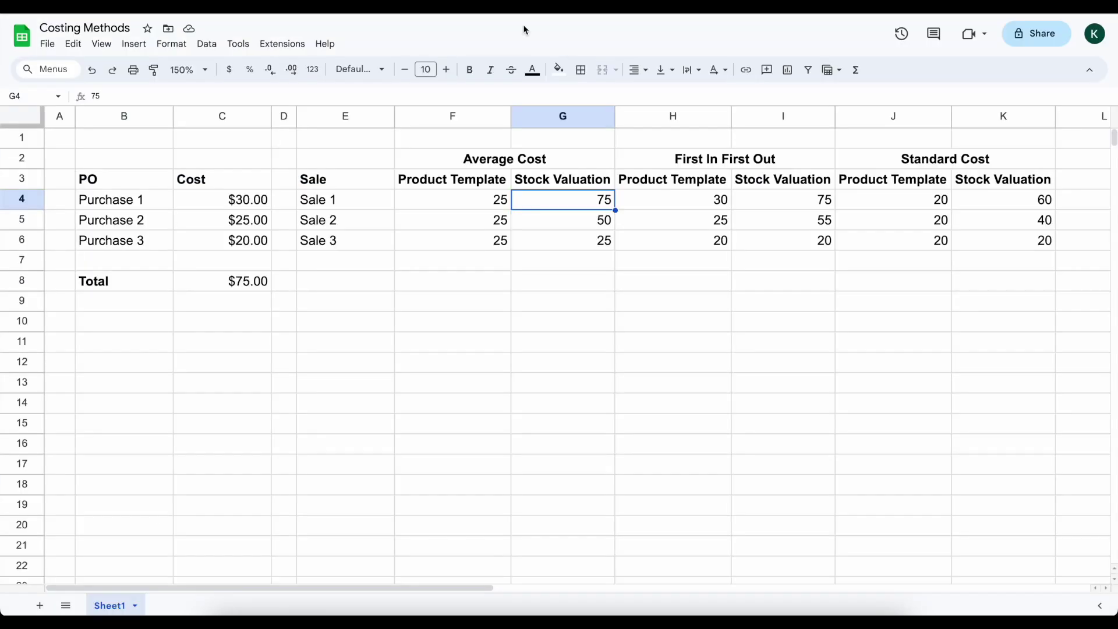
# Switch to the Costing Methods sheet and examine the Average Cost product template and stock valuation values across Sales 1 to 3
pyautogui.click(390, 285)
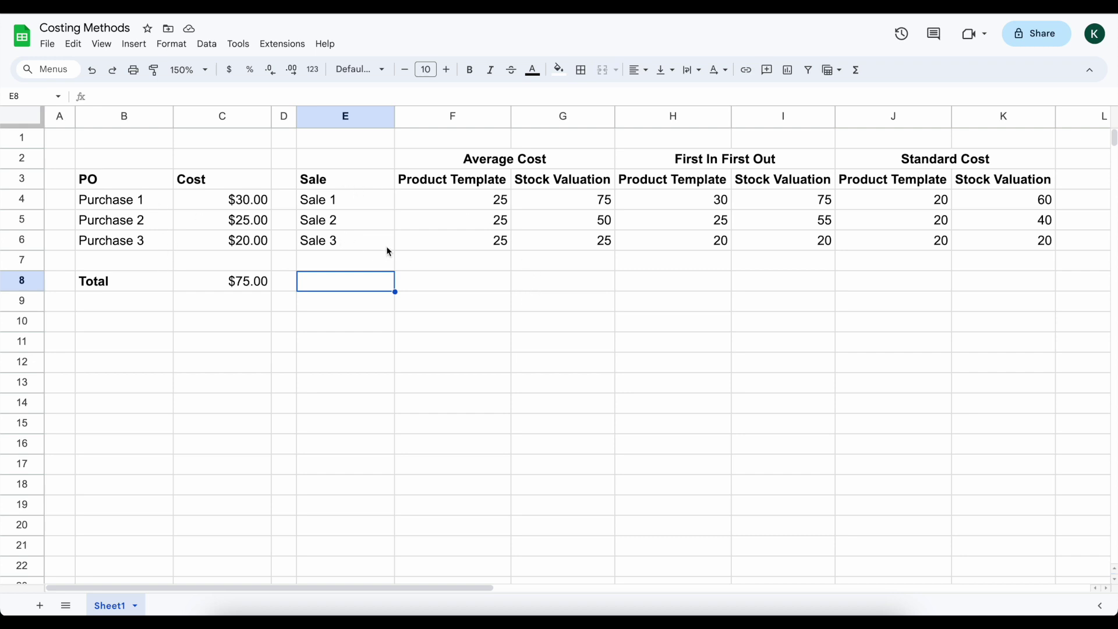
pyautogui.click(453, 246)
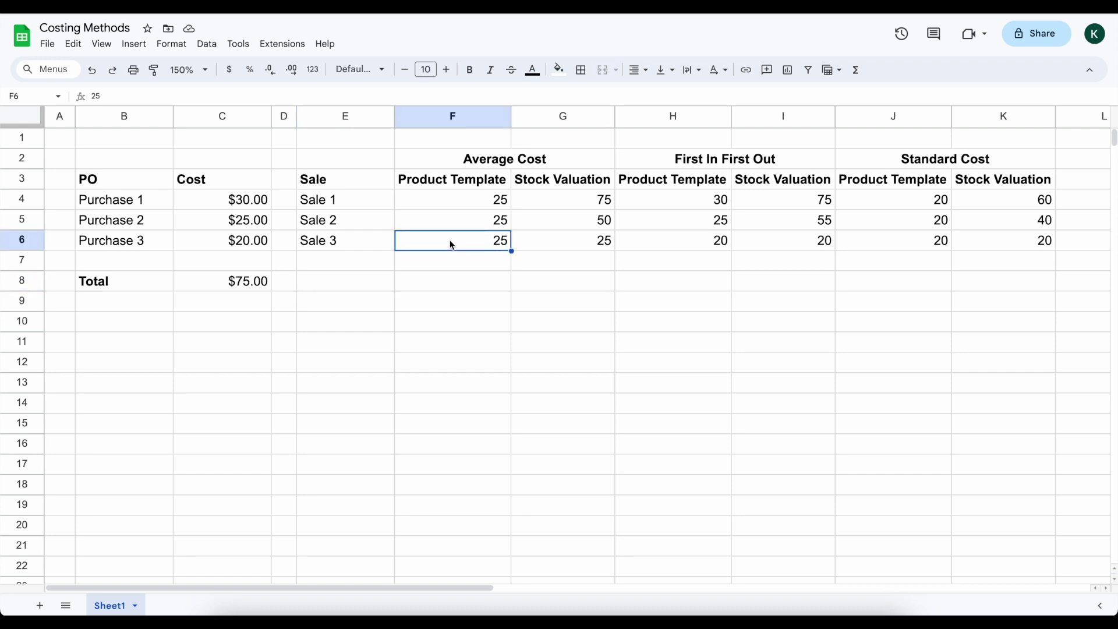
pyautogui.click(446, 202)
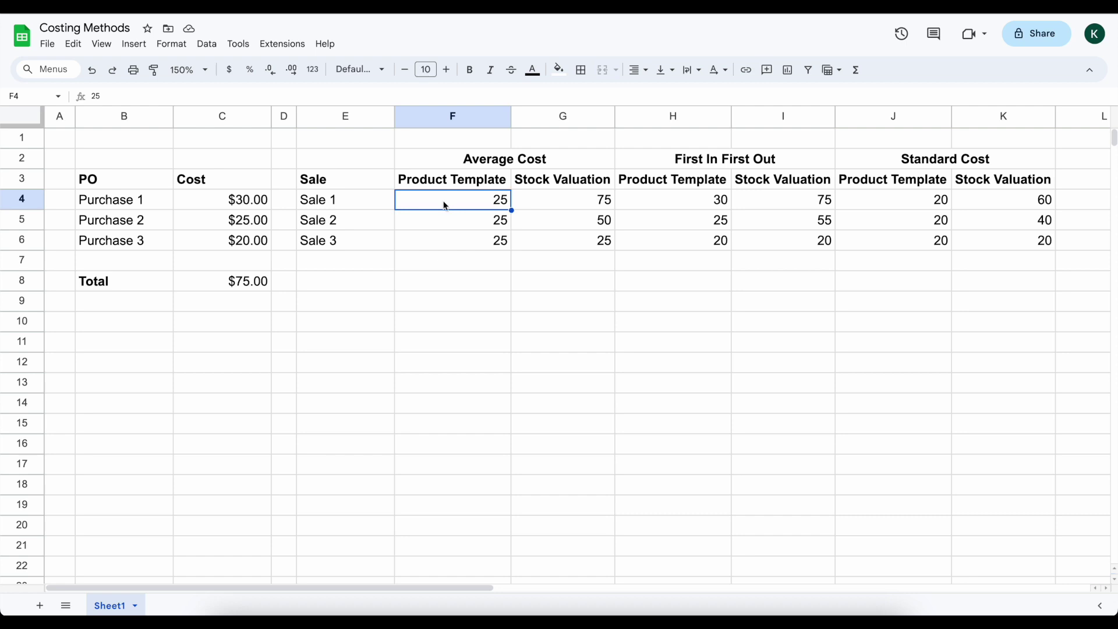
pyautogui.click(531, 223)
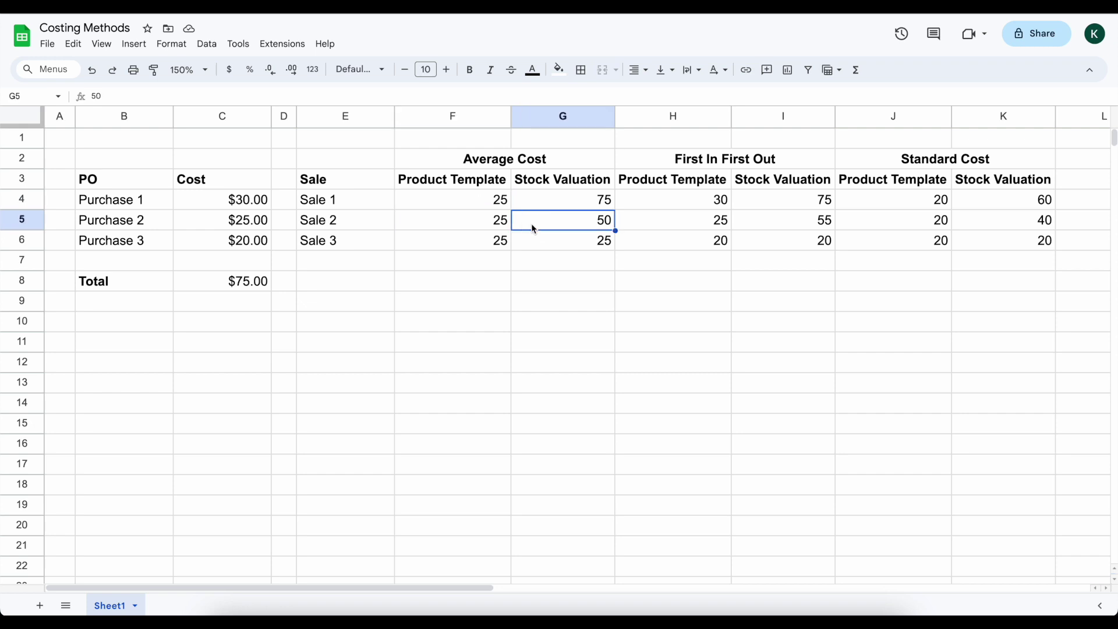
pyautogui.click(475, 231)
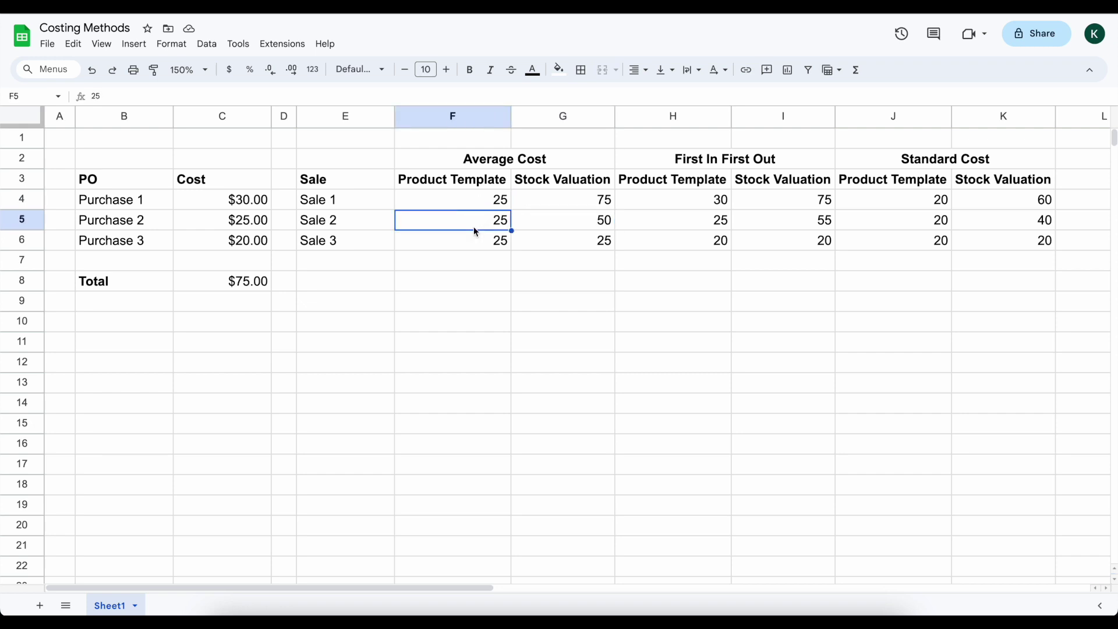
pyautogui.click(535, 246)
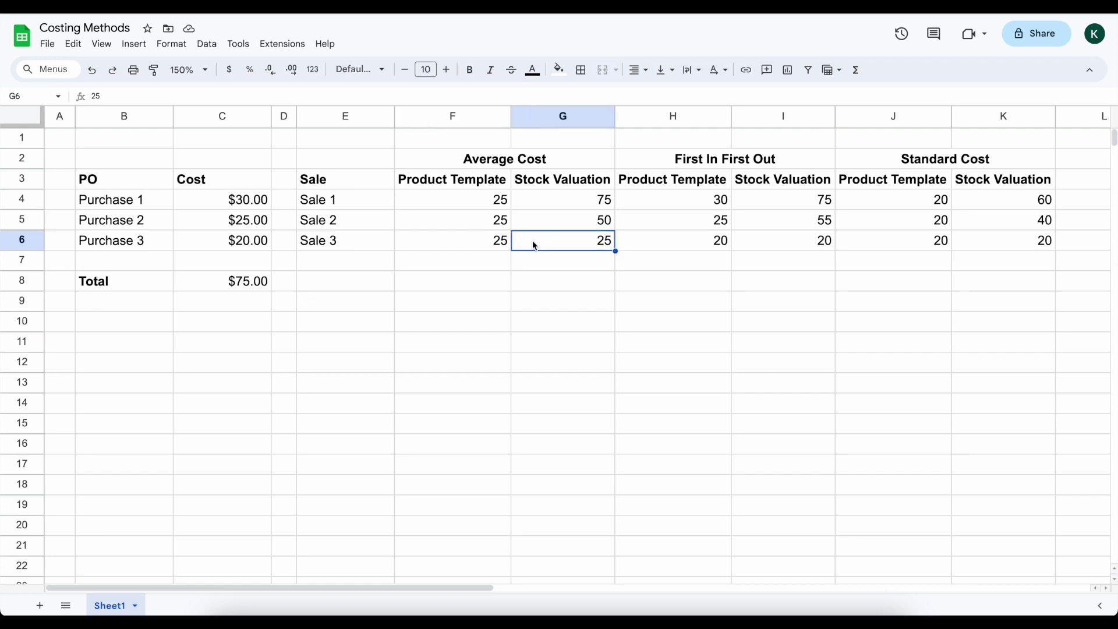
pyautogui.click(489, 244)
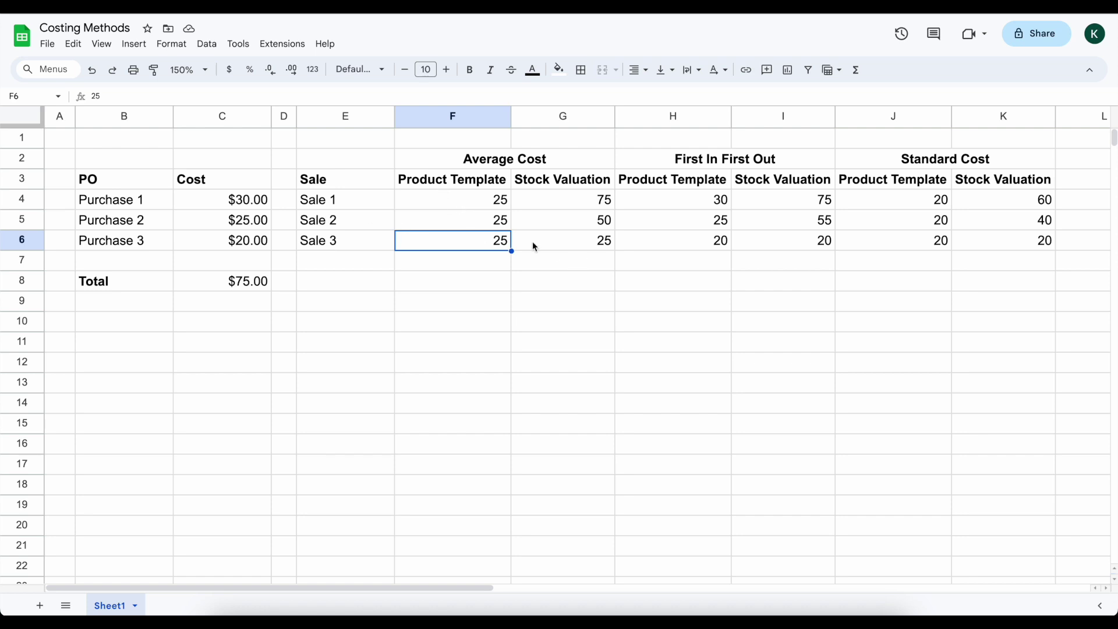
pyautogui.click(561, 249)
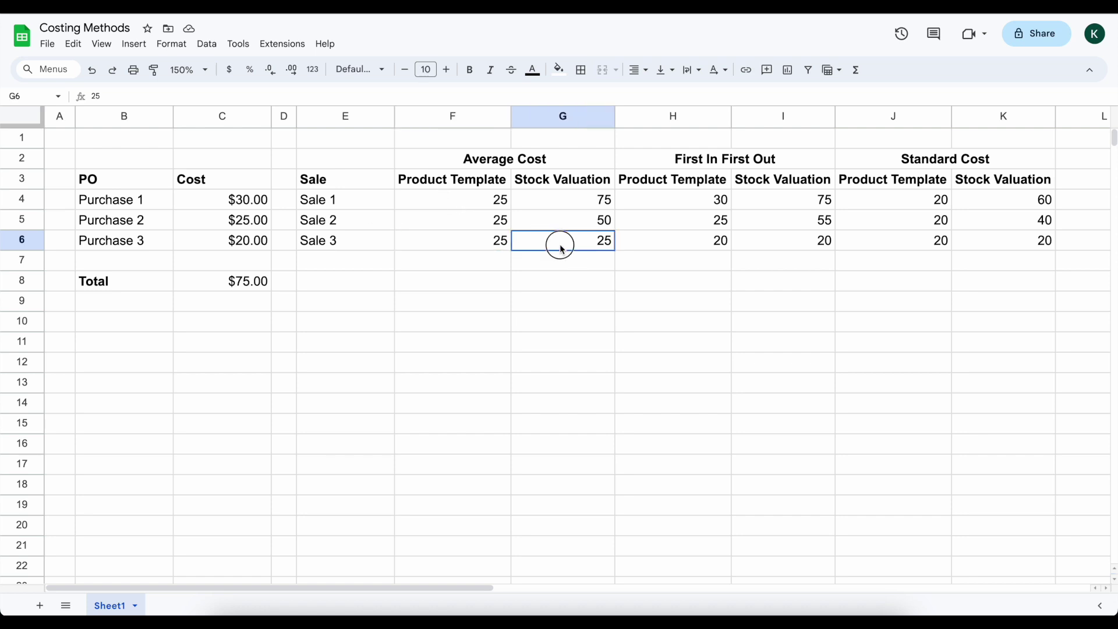
pyautogui.click(498, 249)
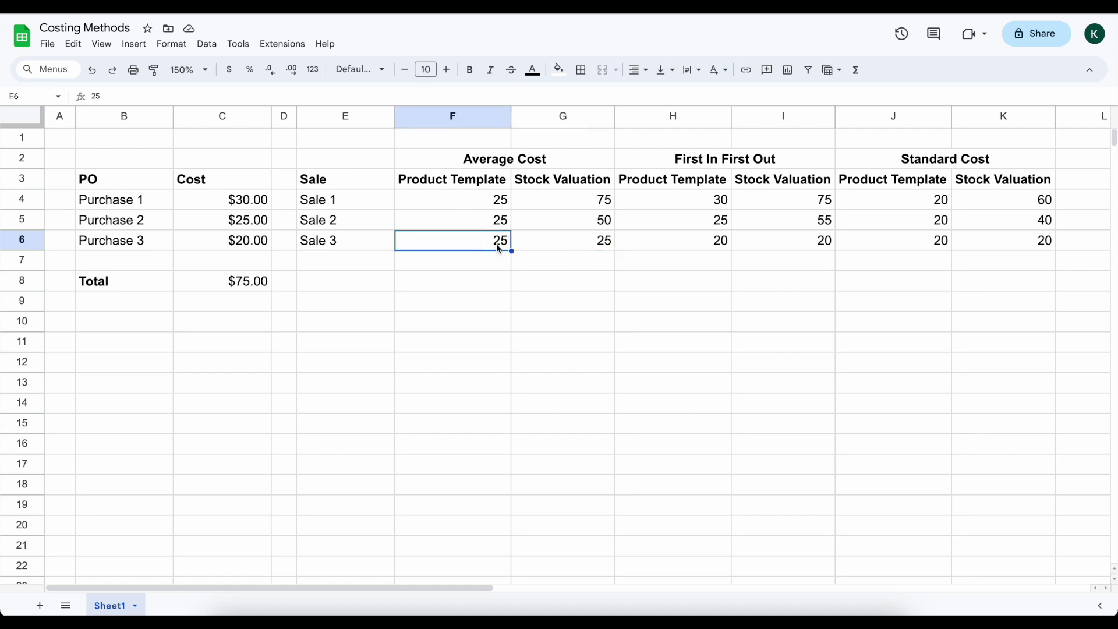
pyautogui.press('Right')
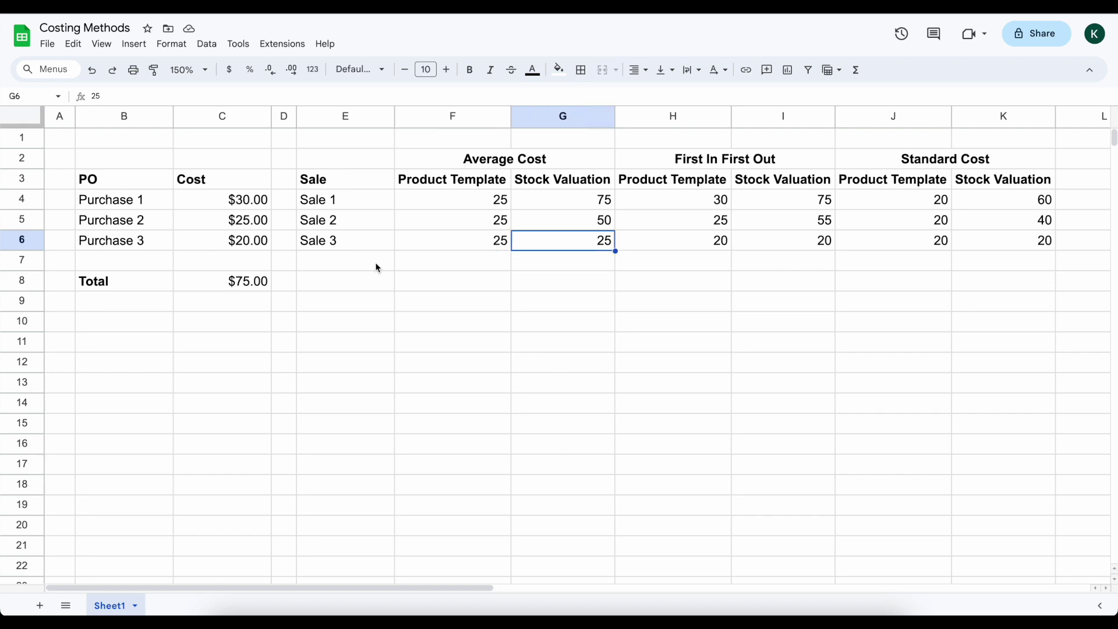
# Select the Sale 3 row with its Average Cost values, E6:G6, for review
pyautogui.click(384, 281)
pyautogui.click(186, 261)
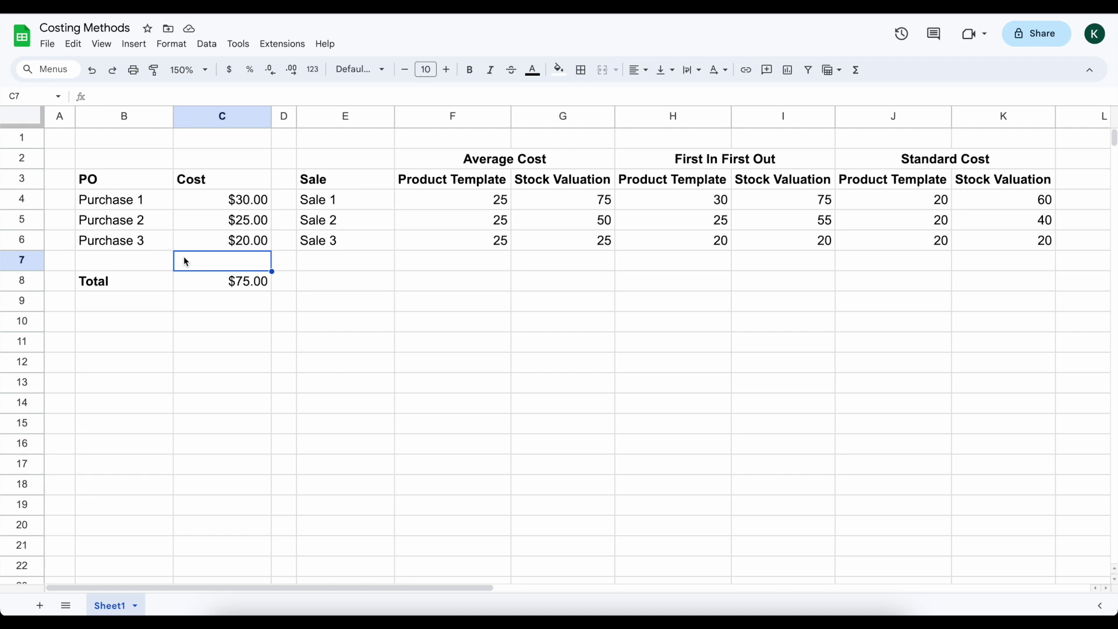
pyautogui.moveTo(356, 240); pyautogui.dragTo(537, 242)
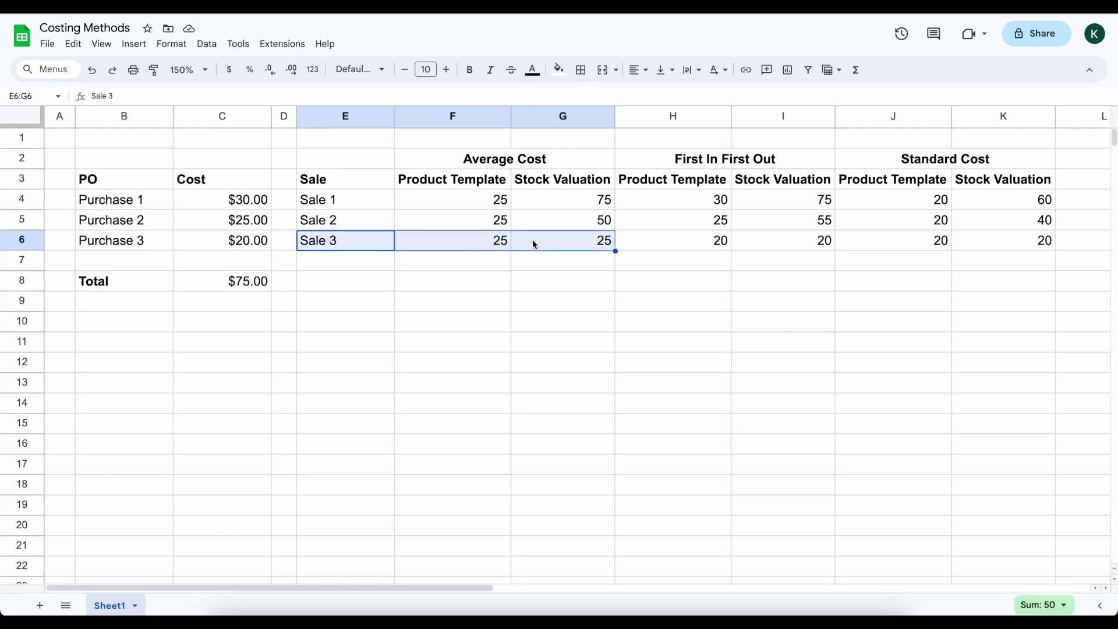
# Clear the Sale 1 and Sale 2 labels and their Average Cost values in E4:G5
pyautogui.moveTo(352, 200); pyautogui.dragTo(557, 223)
pyautogui.press('Delete')
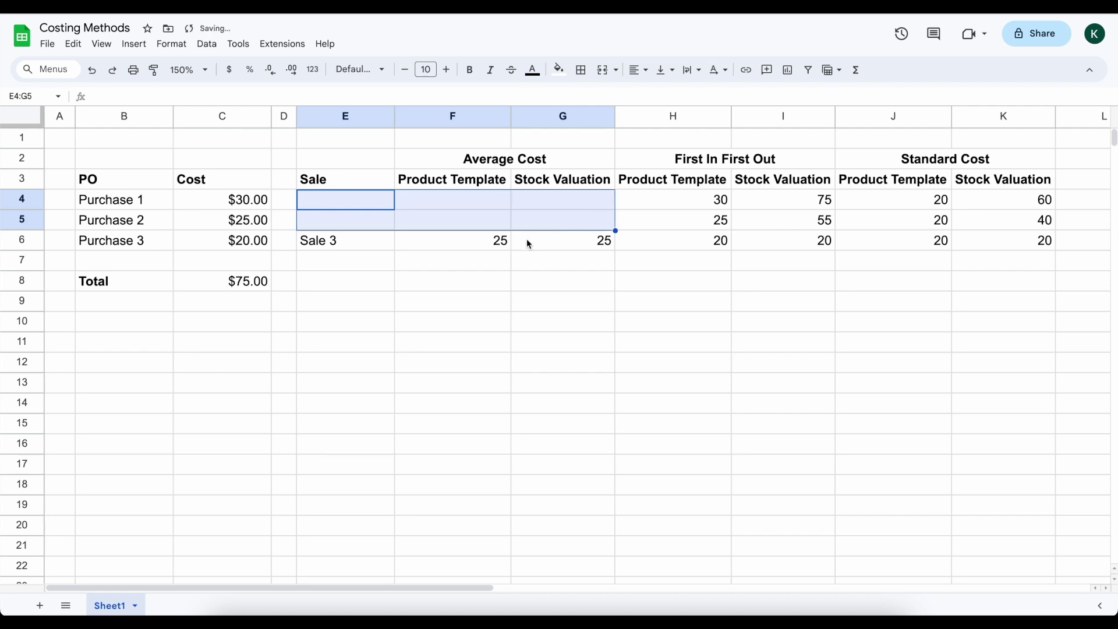
pyautogui.click(496, 259)
pyautogui.click(494, 240)
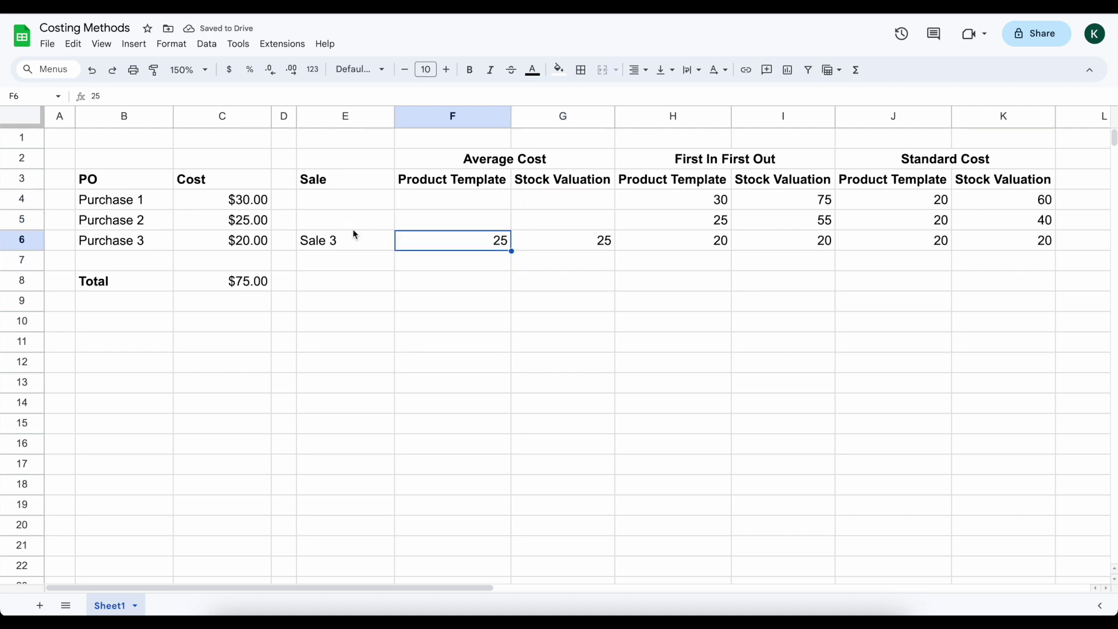
# Add a Purchase 4 entry in row 7 with a cost of $100
pyautogui.click(230, 256)
pyautogui.write('$100')
pyautogui.press('Return')
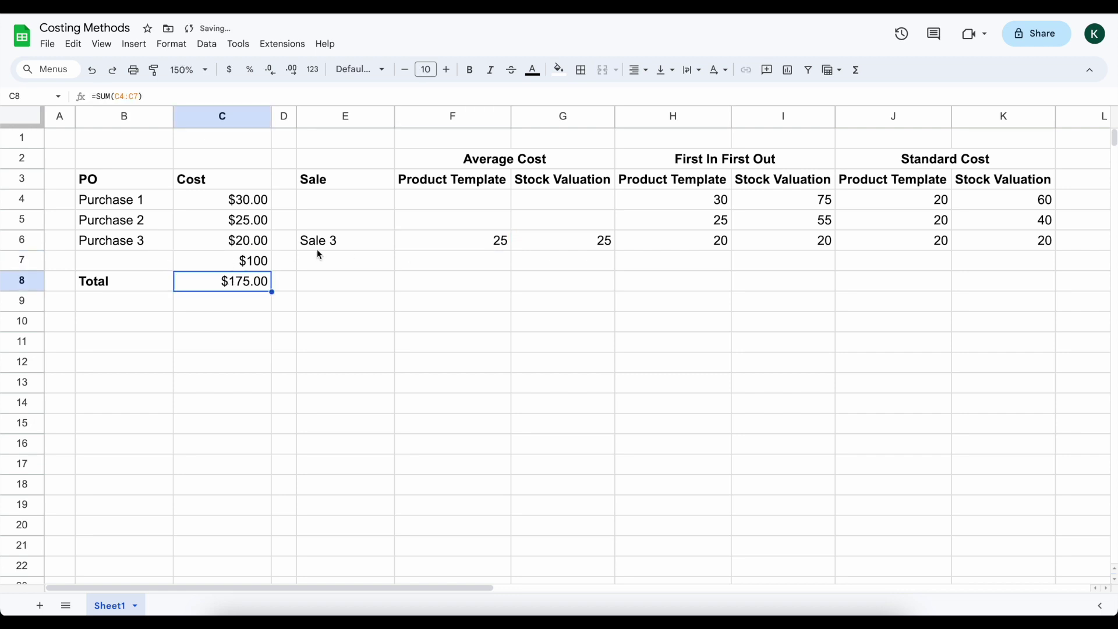
pyautogui.click(254, 265)
pyautogui.click(138, 269)
pyautogui.write('P')
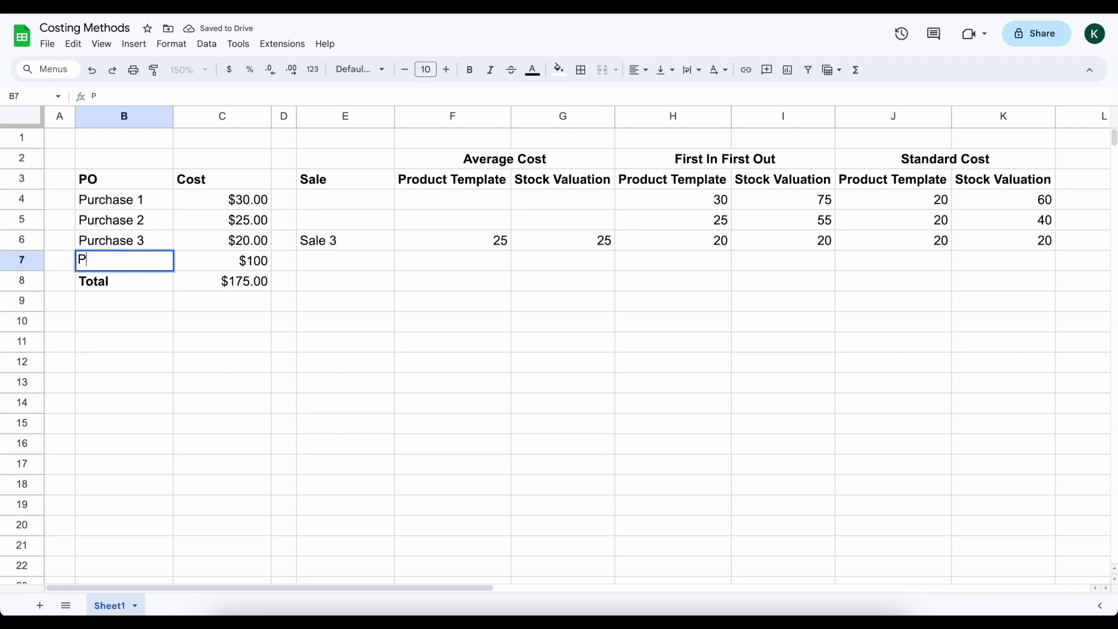
pyautogui.write('urchase 4')
pyautogui.press('Return')
# Add the label Sale 4 in E7 under Sale 3
pyautogui.click(338, 267)
pyautogui.write('Sale 4')
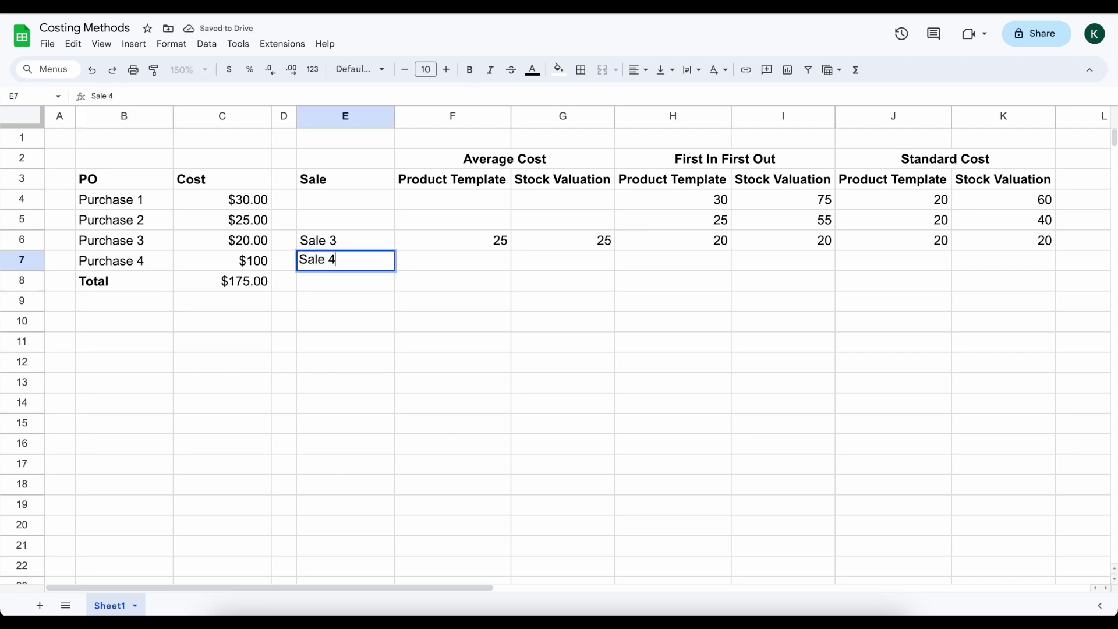
pyautogui.press('Return')
pyautogui.click(483, 267)
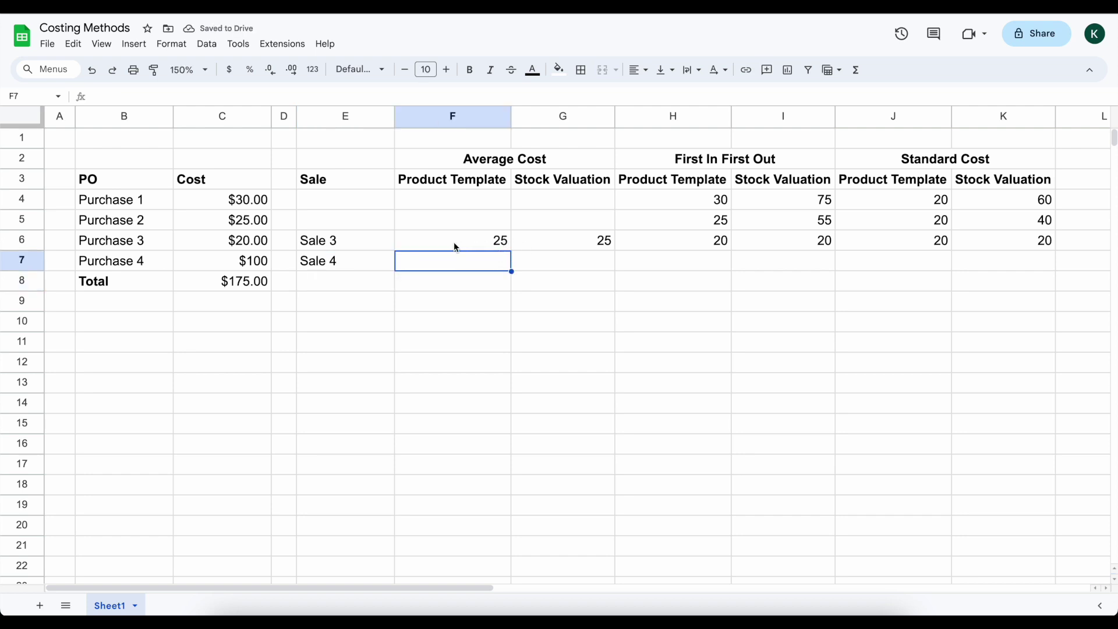
# Set the Purchase 4 cost in C7 to $75
pyautogui.click(478, 240)
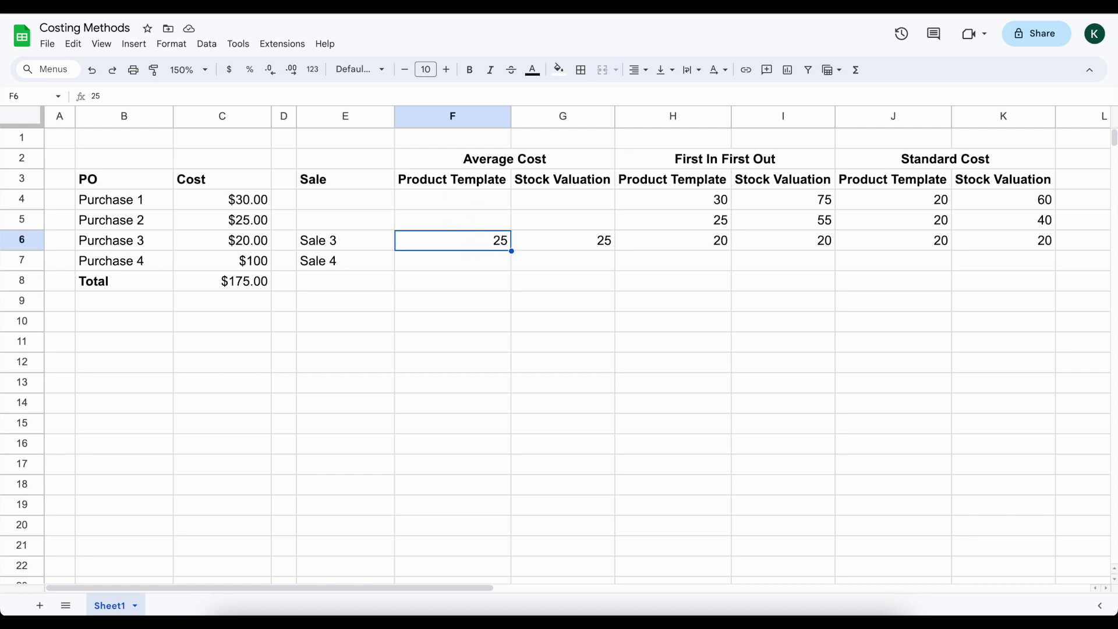
pyautogui.click(260, 260)
pyautogui.write('75')
pyautogui.click(392, 299)
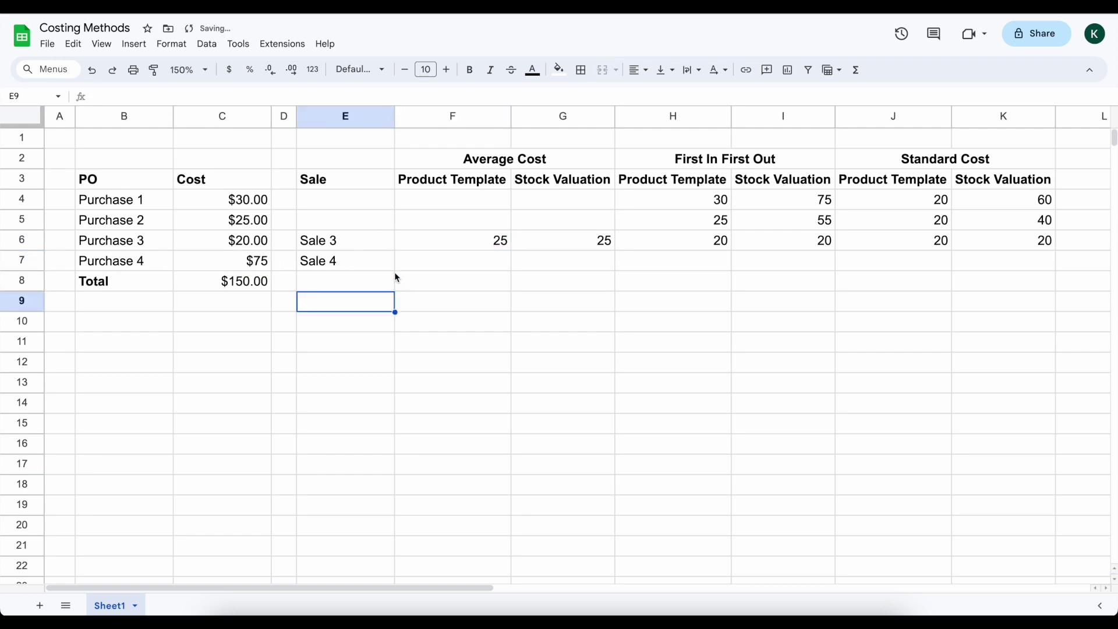
# Set the Average Cost values for Sale 3 to 50 for Product Template and 100 for Stock Valuation
pyautogui.click(466, 241)
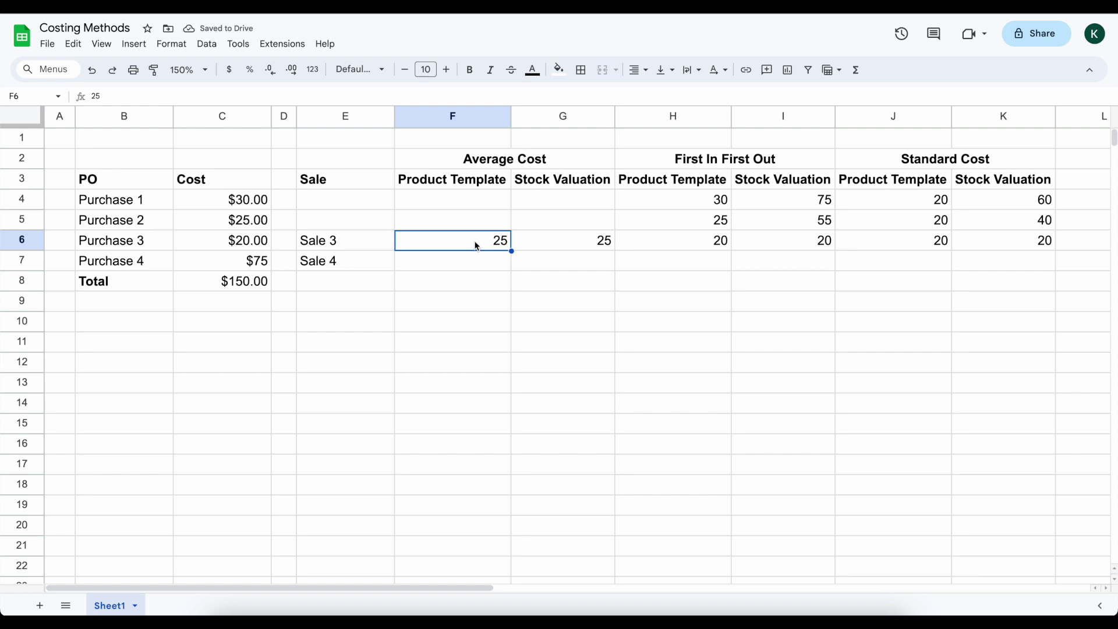
pyautogui.moveTo(169, 245); pyautogui.dragTo(244, 261)
pyautogui.click(244, 260)
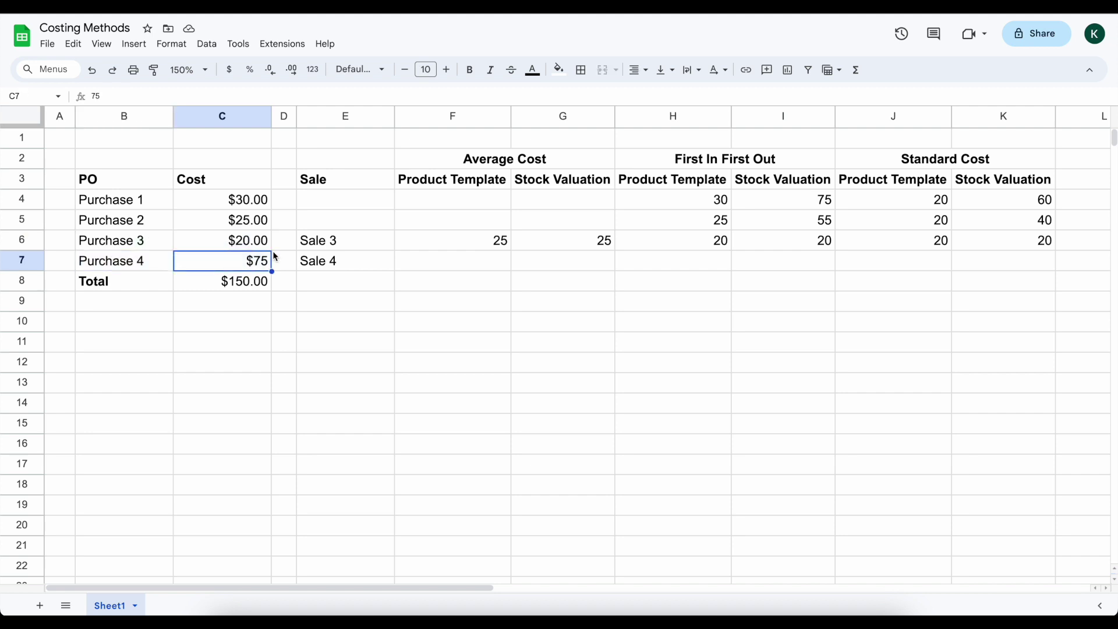
pyautogui.click(498, 243)
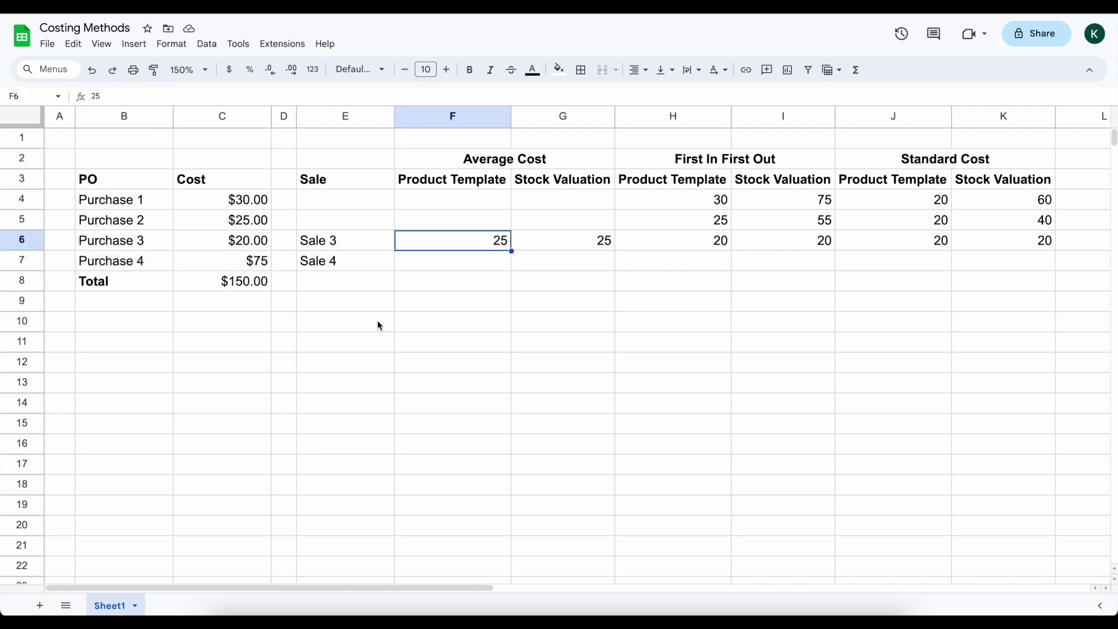
pyautogui.write('50')
pyautogui.press('Return')
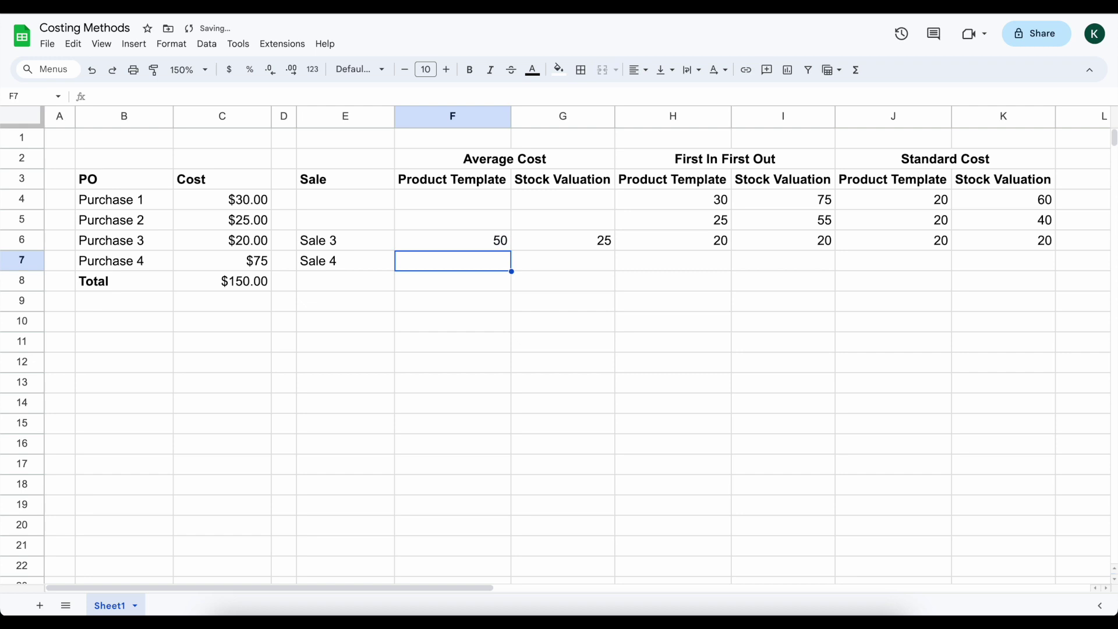
pyautogui.click(543, 238)
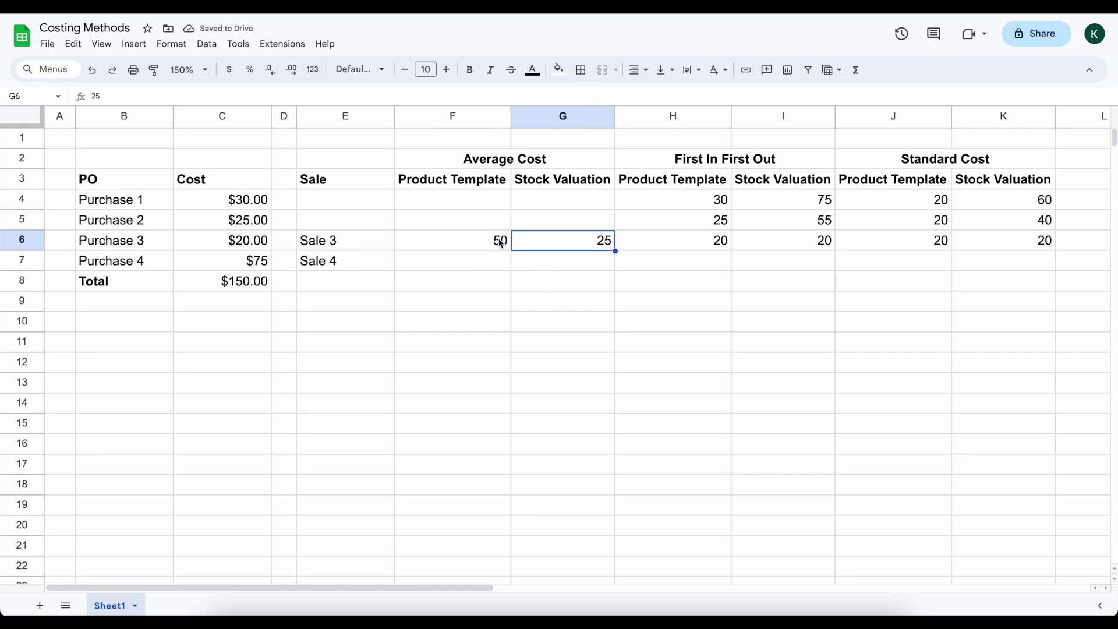
pyautogui.write('100')
pyautogui.press('Return')
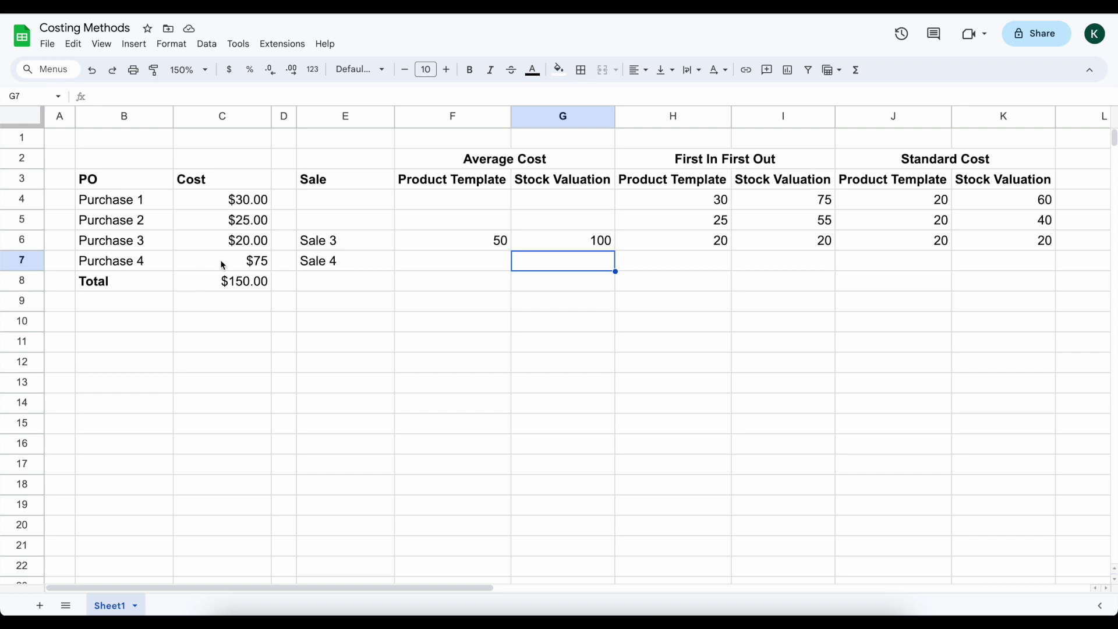
pyautogui.click(457, 236)
pyautogui.click(557, 238)
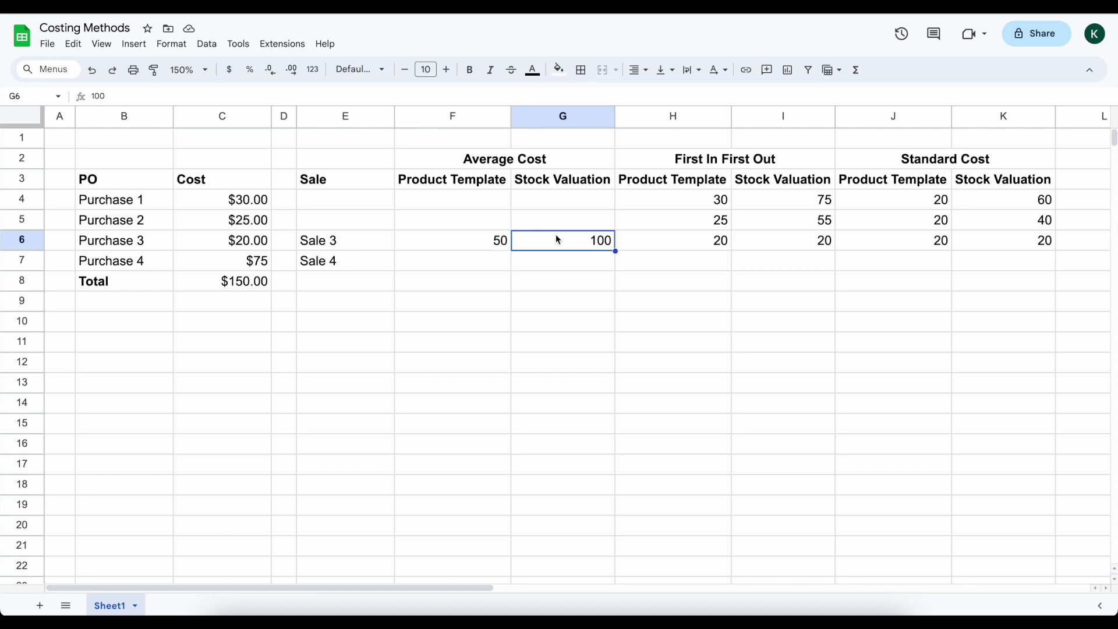
# Enter 50 for both the Product Template and Stock Valuation of Sale 4 under Average Cost
pyautogui.click(474, 261)
pyautogui.write('50')
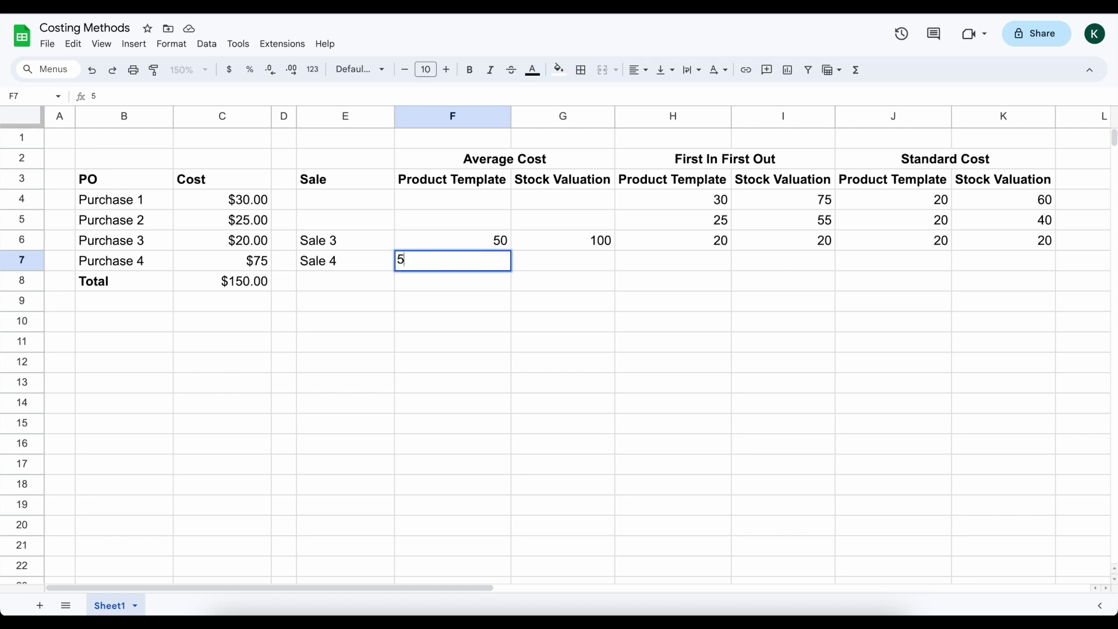
pyautogui.click(545, 263)
pyautogui.write('50')
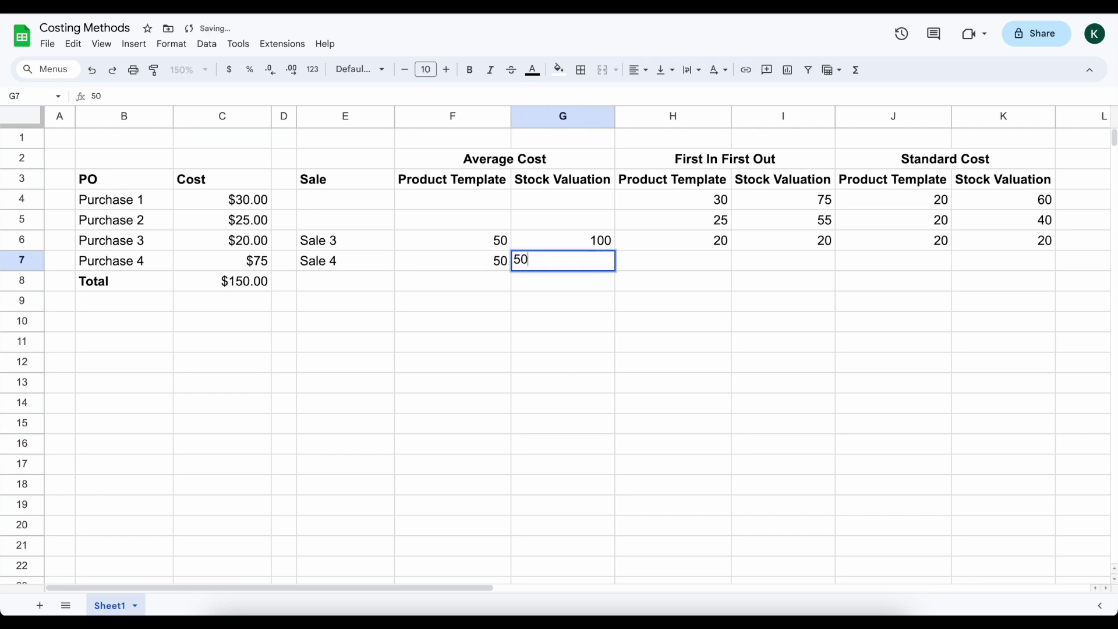
pyautogui.press('Return')
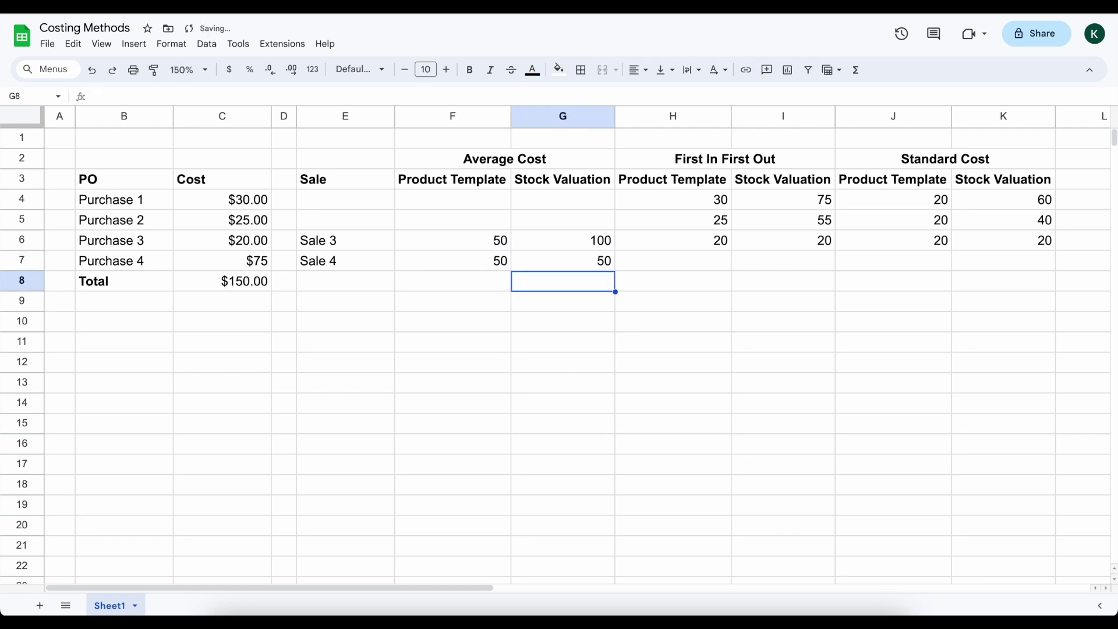
pyautogui.click(548, 302)
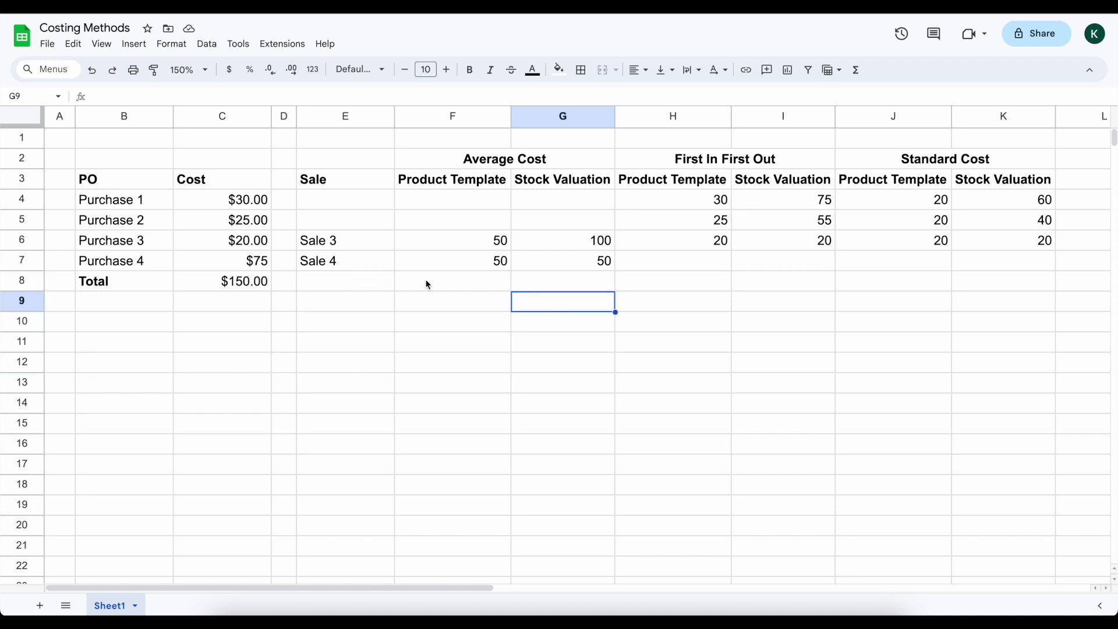
# Enter an Average Cost Product Template of 50 in F8 and a Stock Valuation of 0 in G8
pyautogui.moveTo(385, 280); pyautogui.dragTo(550, 280)
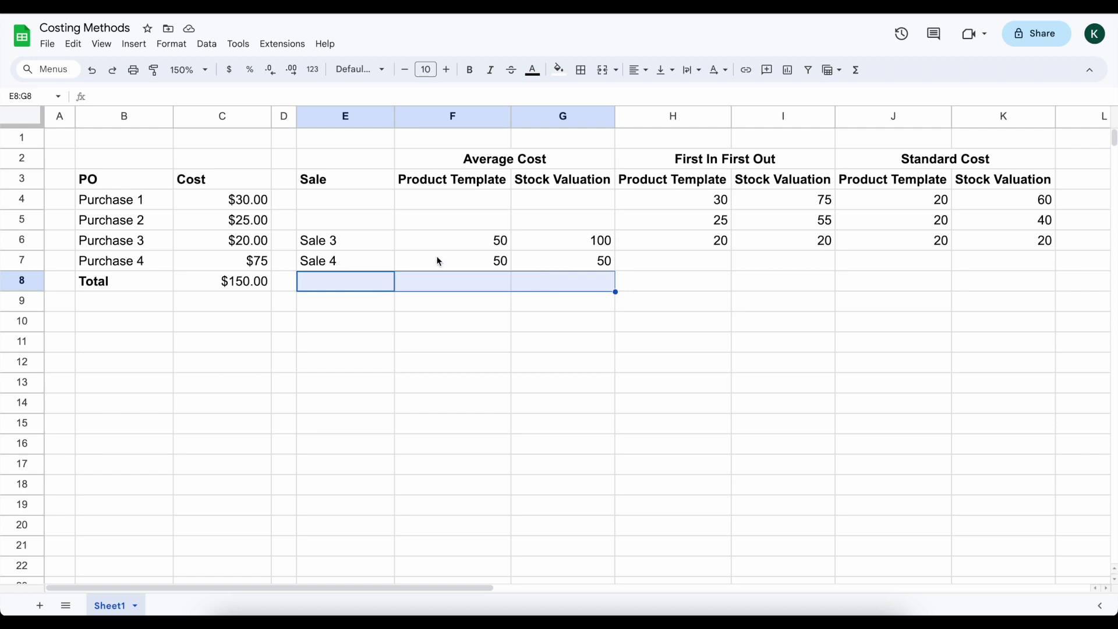
pyautogui.click(491, 286)
pyautogui.click(541, 282)
pyautogui.write('0')
pyautogui.click(454, 288)
pyautogui.write('50')
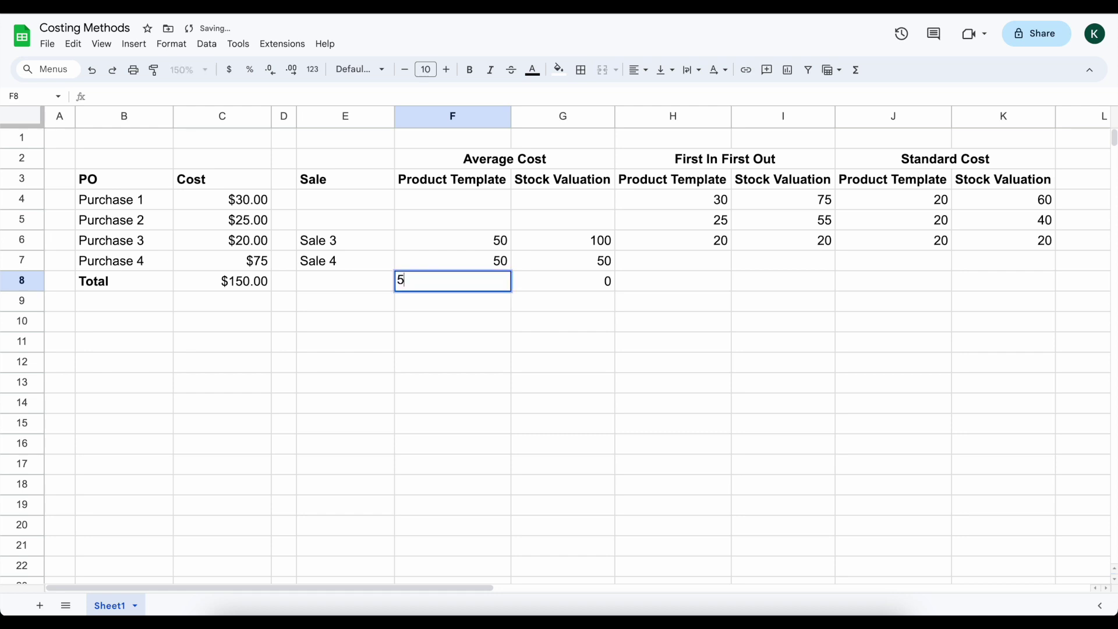
pyautogui.click(468, 349)
# Set the Average Cost Product Template value in F8 to 20
pyautogui.click(469, 281)
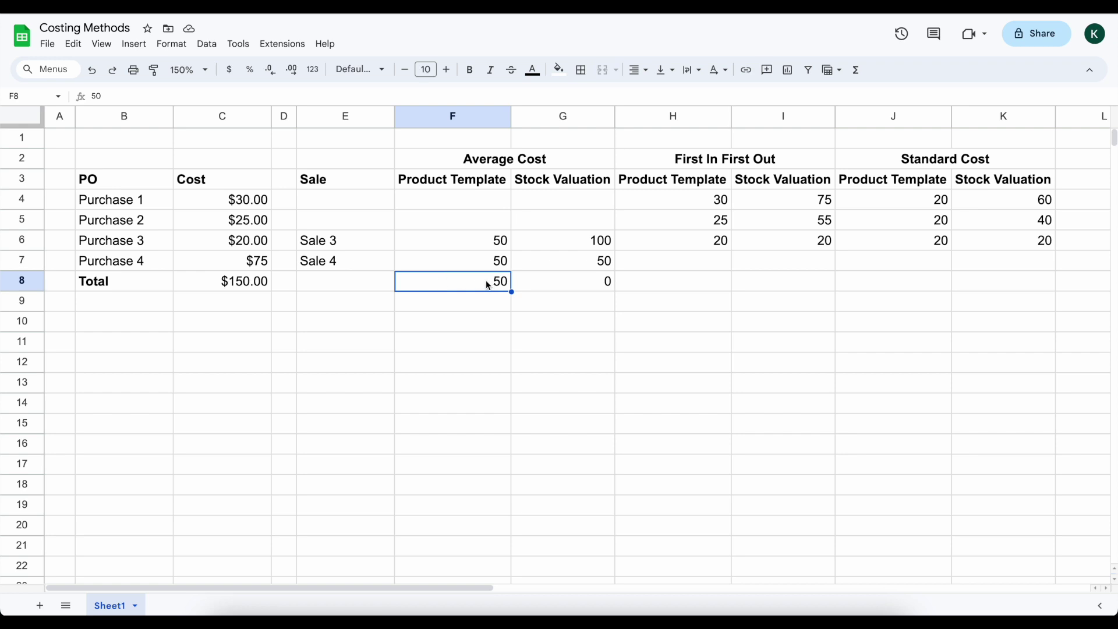
pyautogui.write('20')
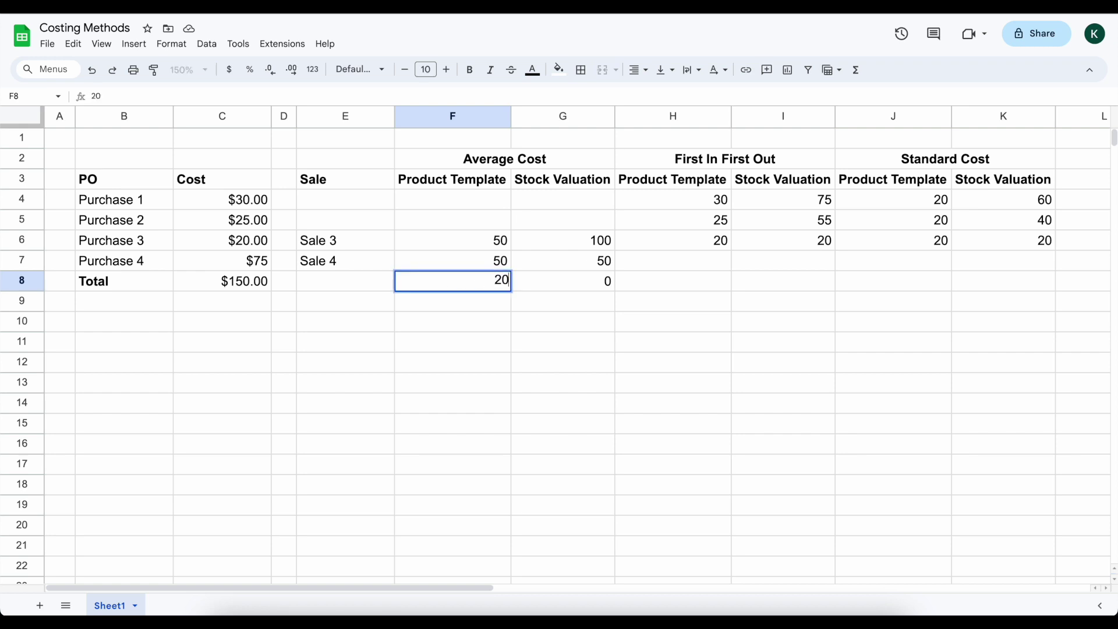
pyautogui.press('Return')
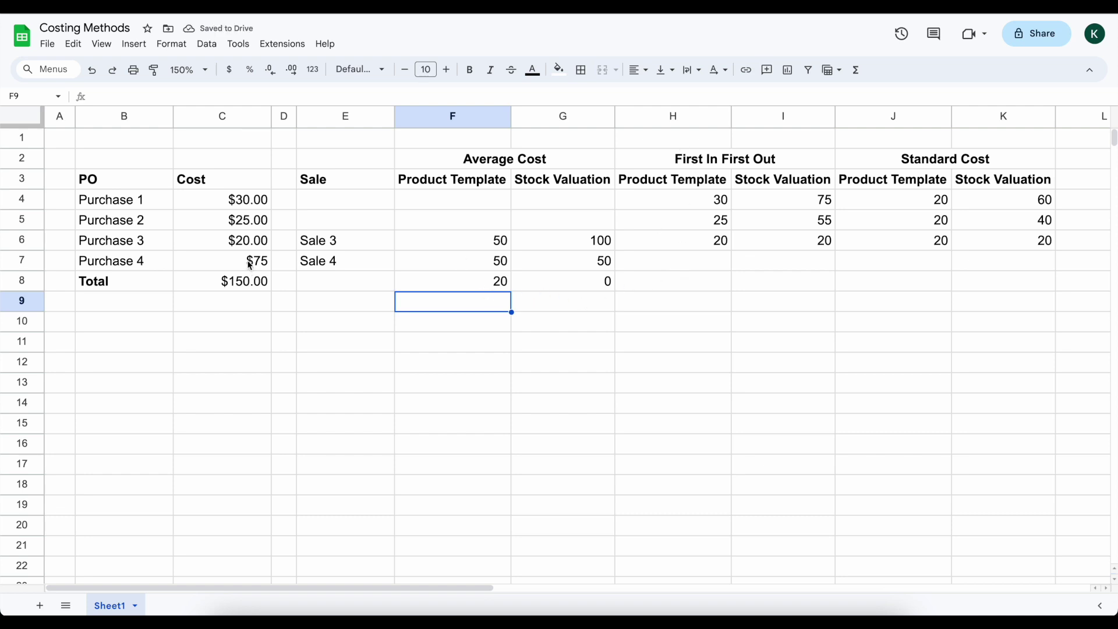
# Clear the Purchase 4 entry in B7:C7 and the Average Cost values in F8:G8
pyautogui.moveTo(252, 262); pyautogui.dragTo(107, 261)
pyautogui.press('Delete')
pyautogui.moveTo(487, 282); pyautogui.dragTo(579, 281)
pyautogui.press('Delete')
pyautogui.click(589, 309)
# Delete columns F and G containing the Average Cost data
pyautogui.moveTo(530, 119); pyautogui.dragTo(349, 116)
pyautogui.rightClick(362, 117)
pyautogui.press('Escape')
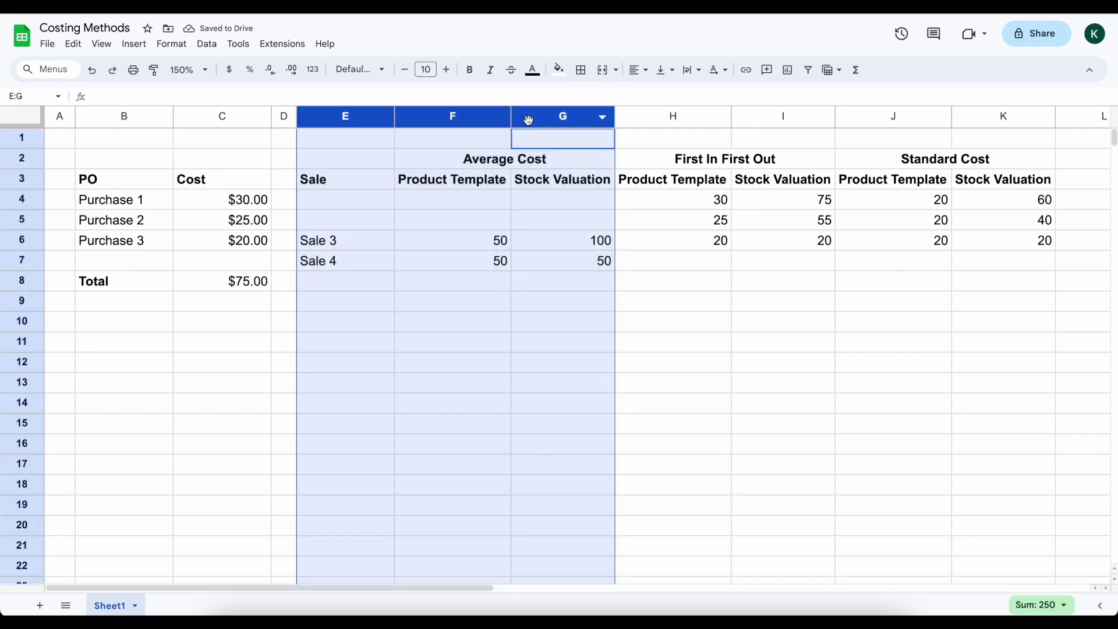
pyautogui.moveTo(551, 119); pyautogui.dragTo(501, 127)
pyautogui.rightClick(469, 121)
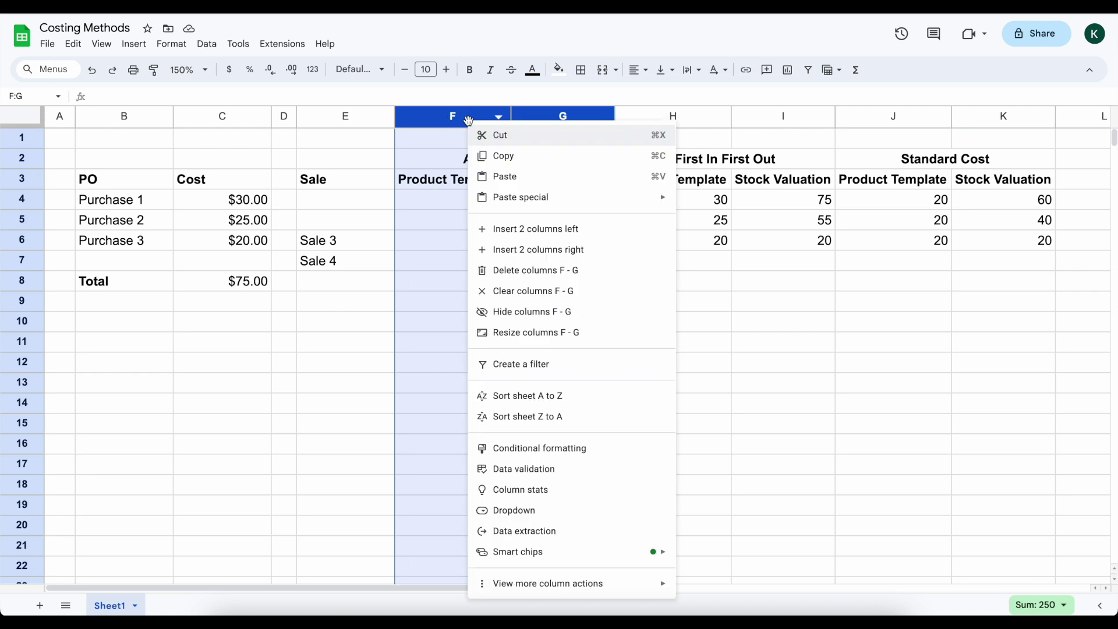
pyautogui.click(524, 270)
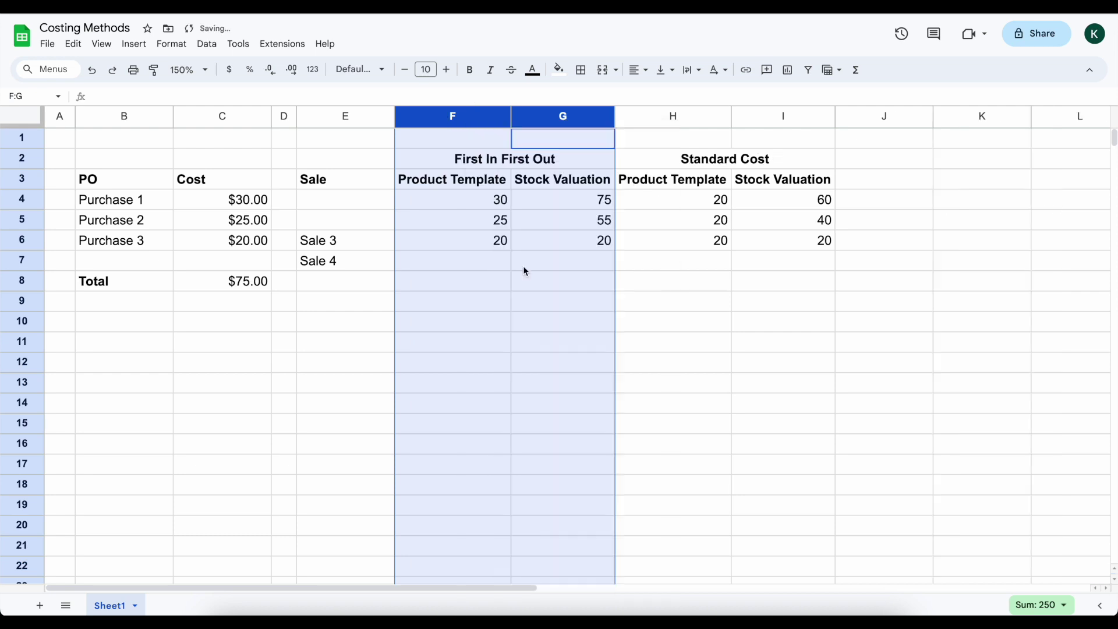
# Restore the labels Sale 1 in E4 and Sale 2 in E5, and remove the Sale 4 label
pyautogui.click(325, 200)
pyautogui.write('Sale 1')
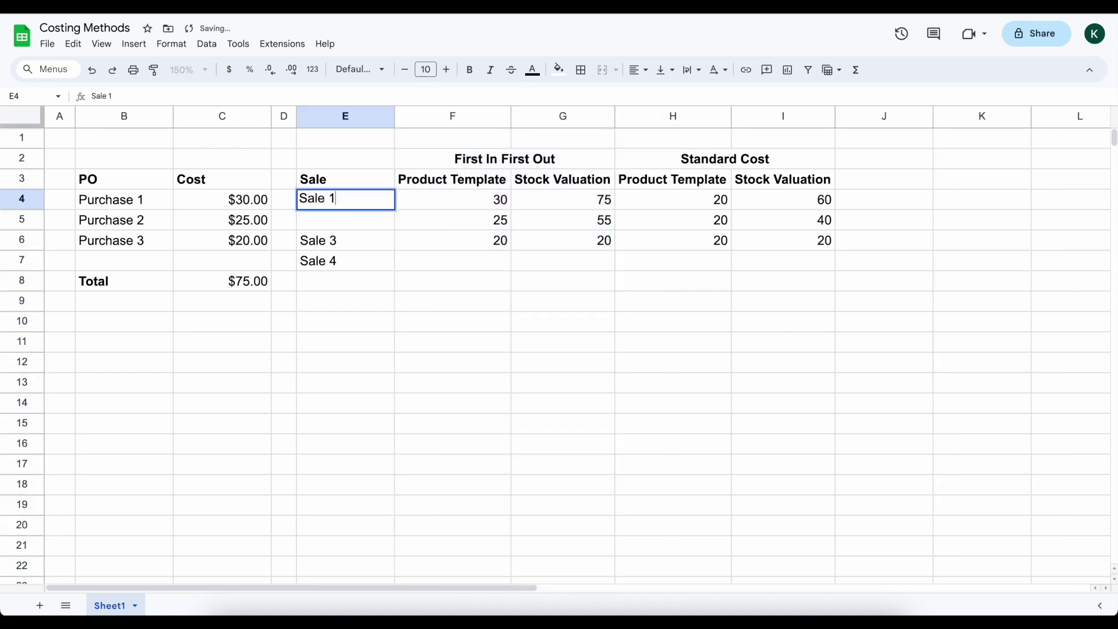
pyautogui.press('Return')
pyautogui.write('Sale 2')
pyautogui.press('Return')
pyautogui.press('Return')
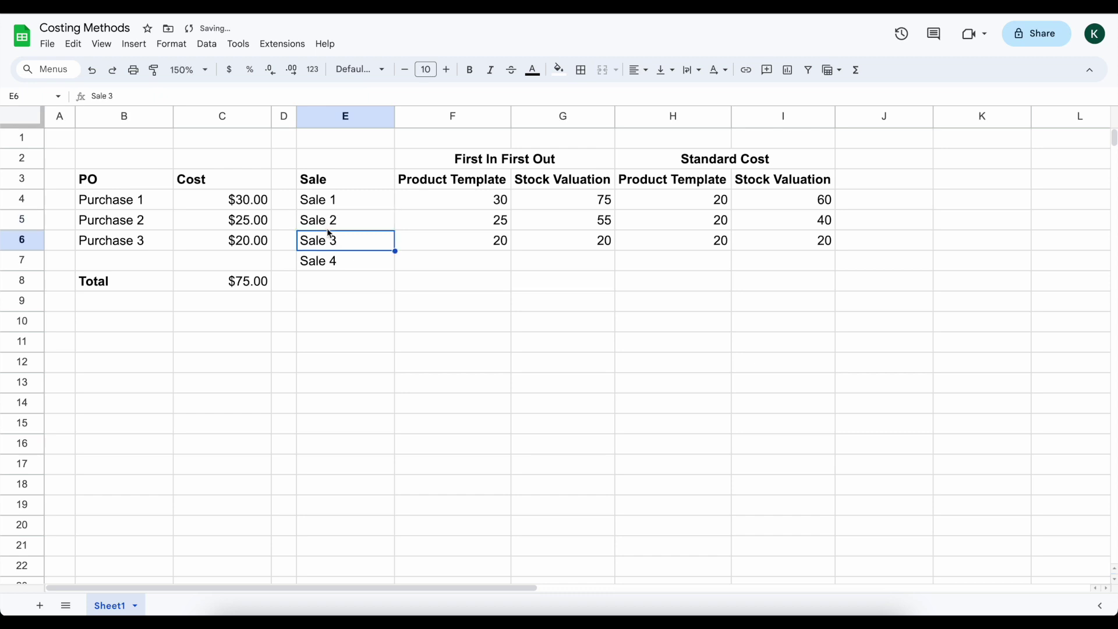
pyautogui.press('Delete')
pyautogui.click(421, 298)
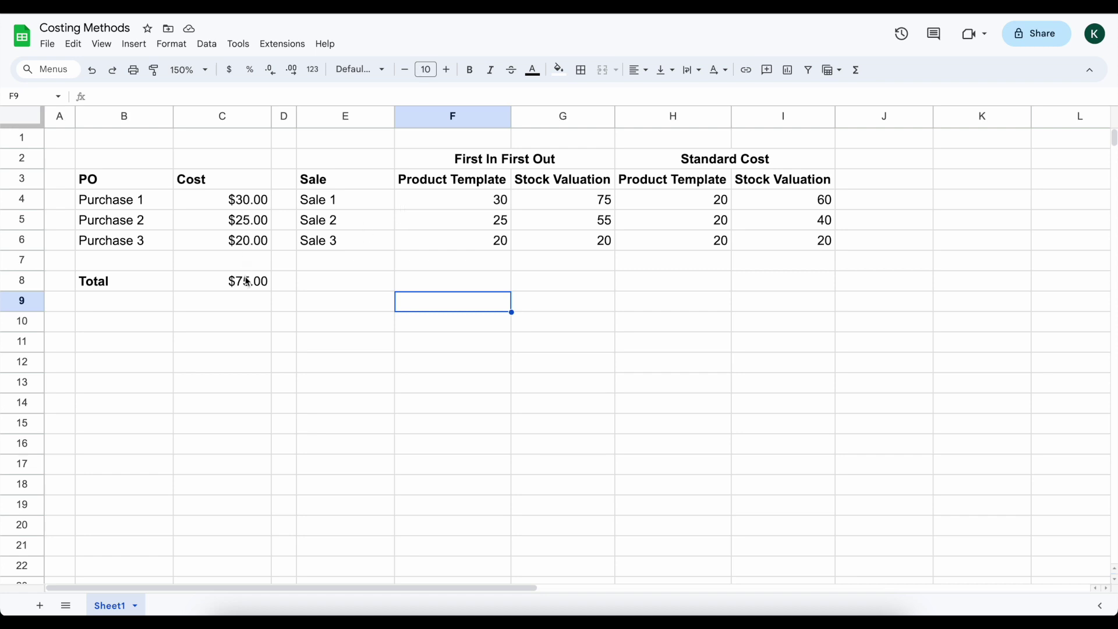
# Compare the purchase costs in column C with the First In First Out Product Template and Stock Valuation for Sale 1
pyautogui.click(251, 204)
pyautogui.moveTo(250, 204); pyautogui.dragTo(248, 276)
pyautogui.click(444, 279)
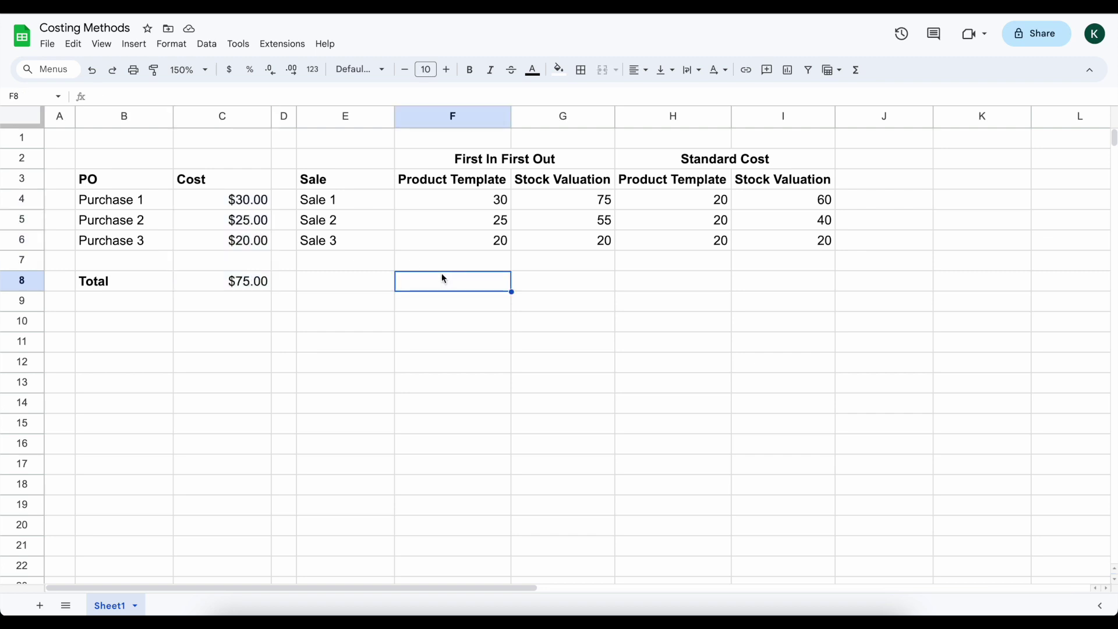
pyautogui.click(442, 197)
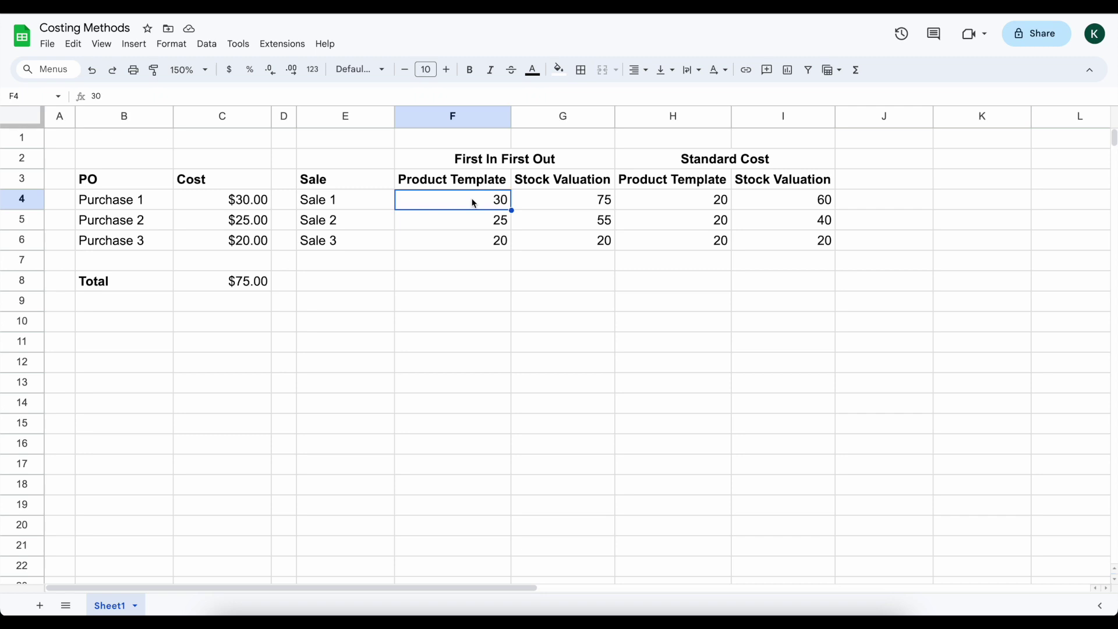
pyautogui.click(556, 205)
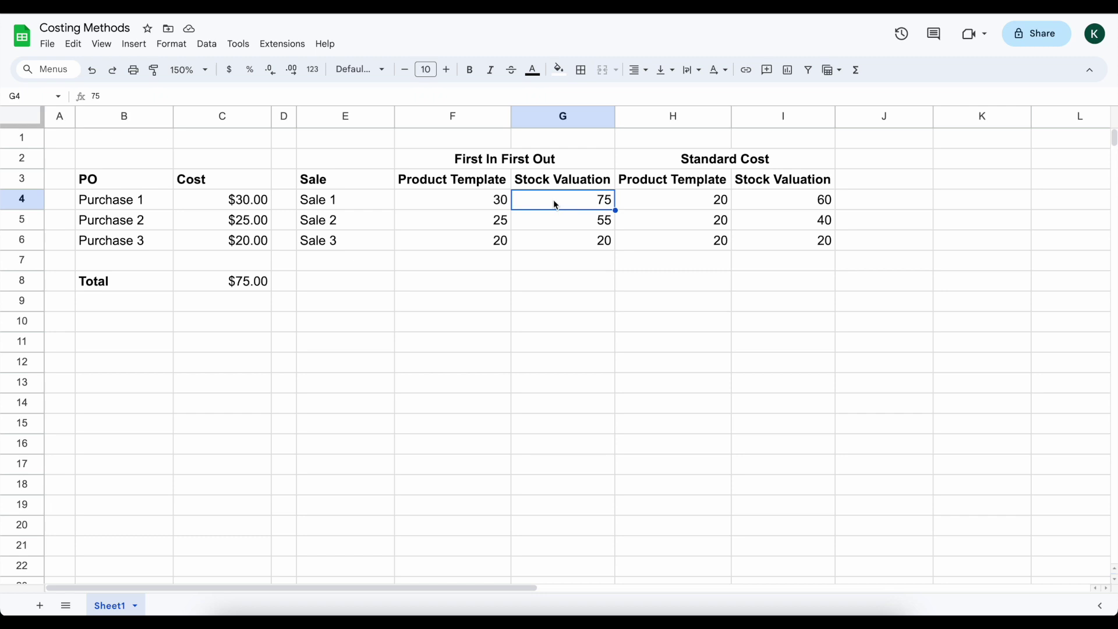
pyautogui.click(350, 211)
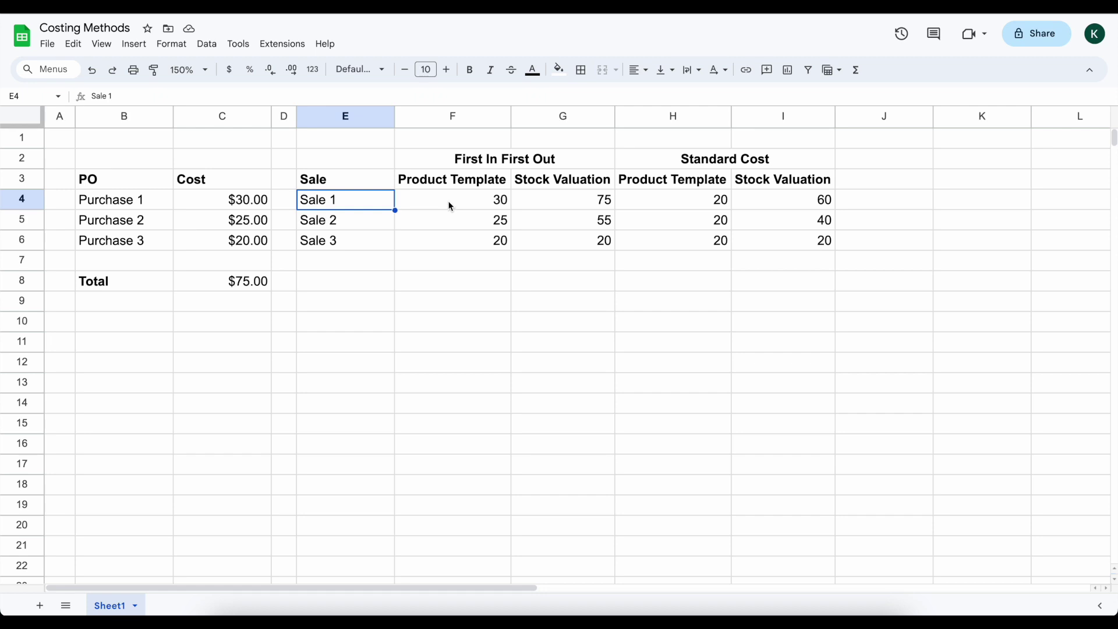
pyautogui.click(244, 208)
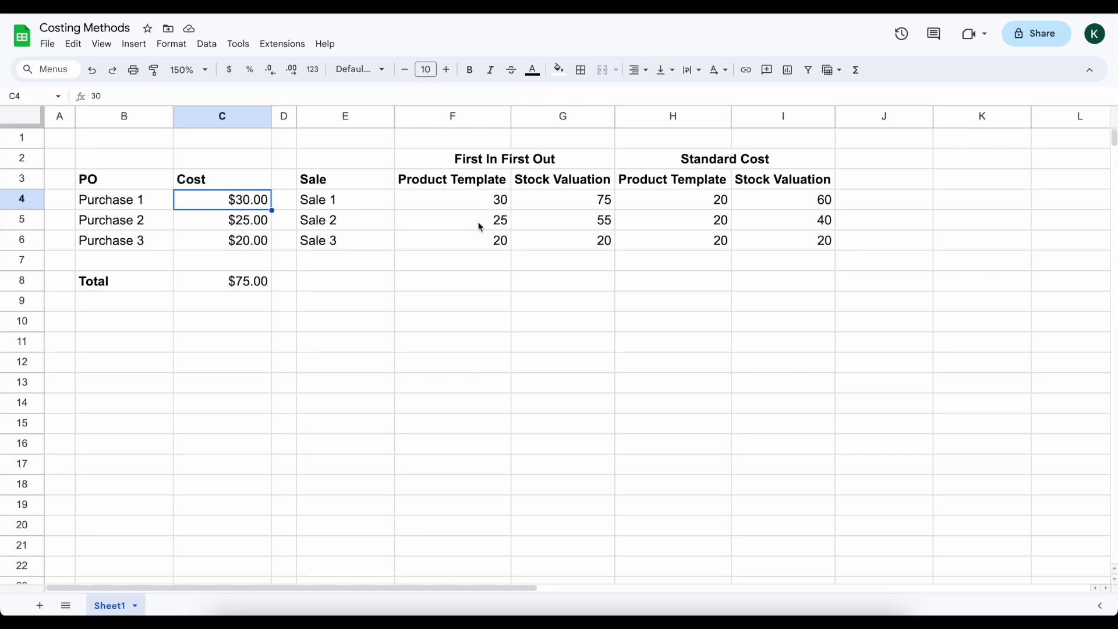
# Set the First In First Out Product Template cost for Sale 2 in F5 to 22.5
pyautogui.click(258, 257)
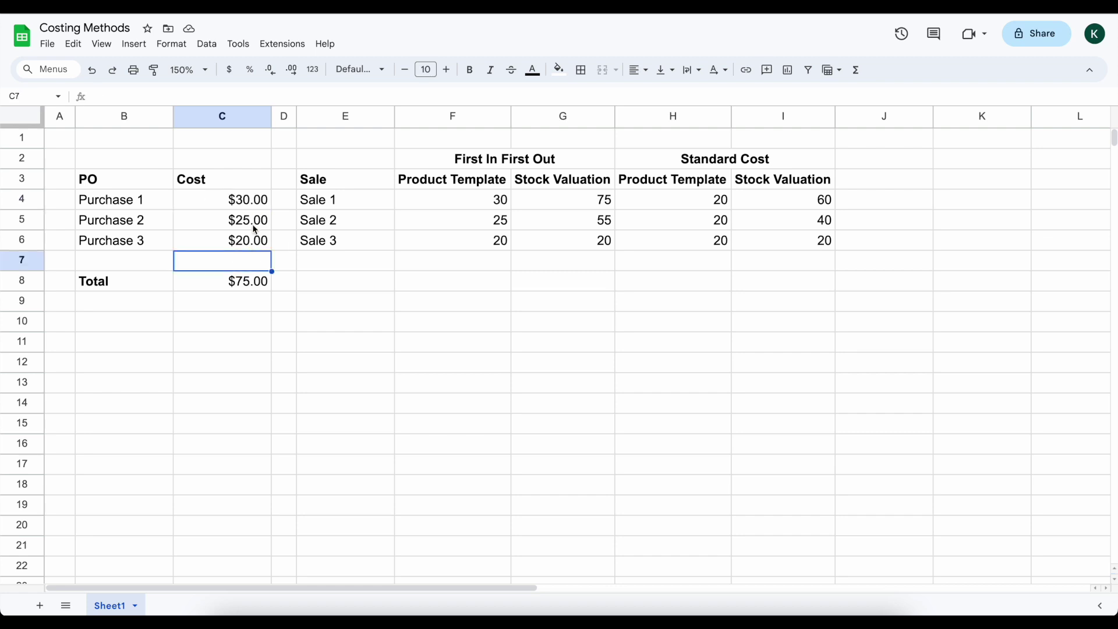
pyautogui.click(253, 227)
pyautogui.moveTo(255, 234); pyautogui.dragTo(256, 240)
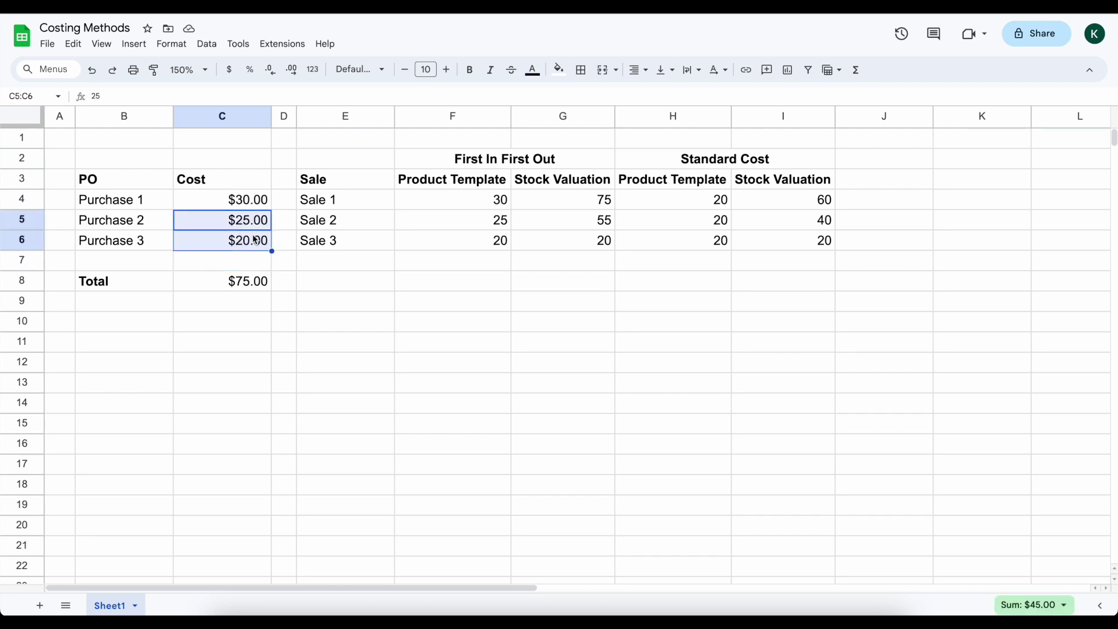
pyautogui.click(469, 219)
pyautogui.write('22.5')
pyautogui.press('Return')
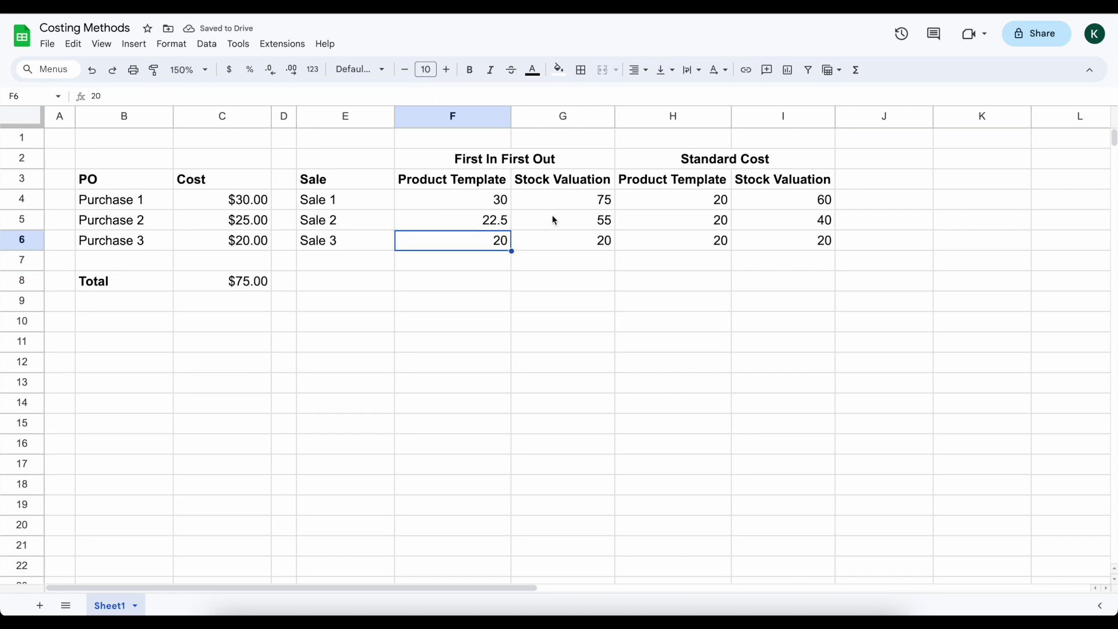
# Examine the First In First Out Product Template and Stock Valuation values for Sale 2 and Sale 3
pyautogui.moveTo(549, 217); pyautogui.dragTo(377, 219)
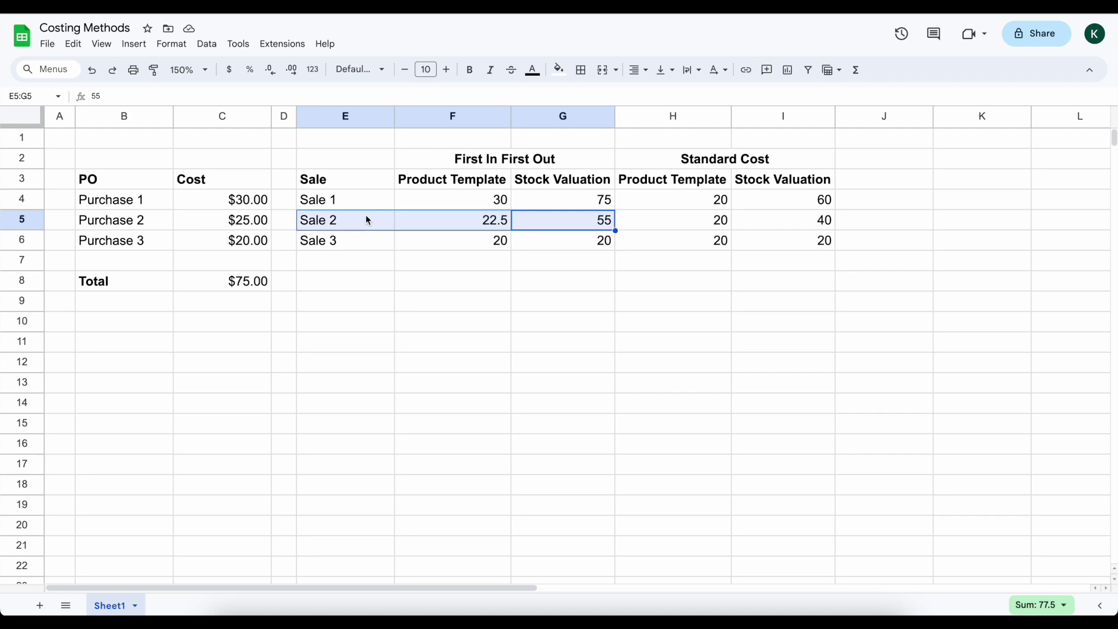
pyautogui.click(546, 226)
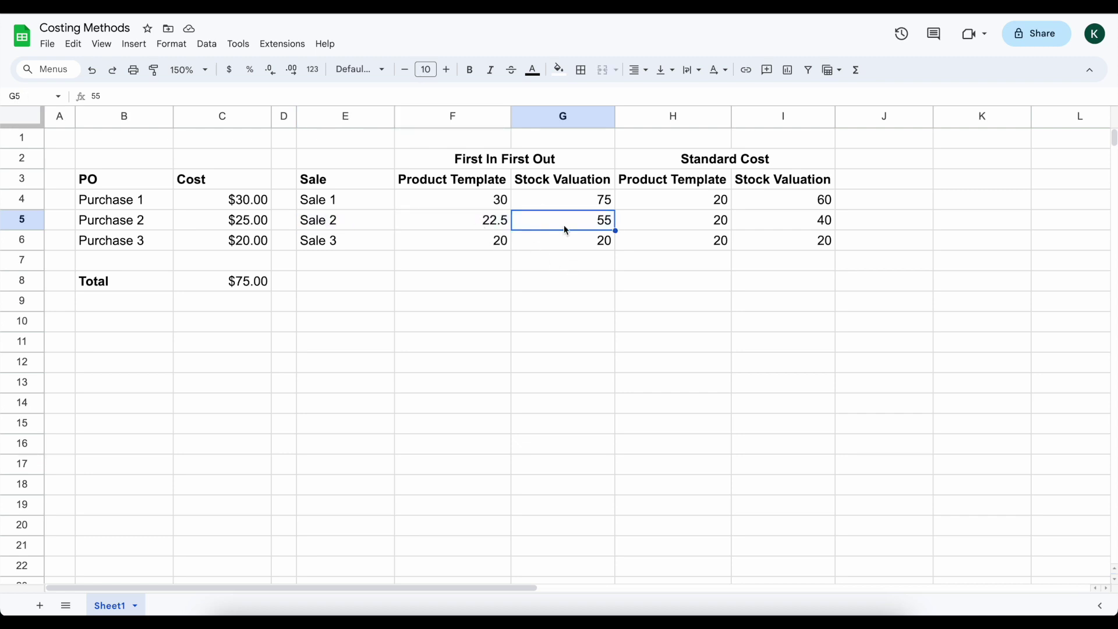
pyautogui.click(482, 228)
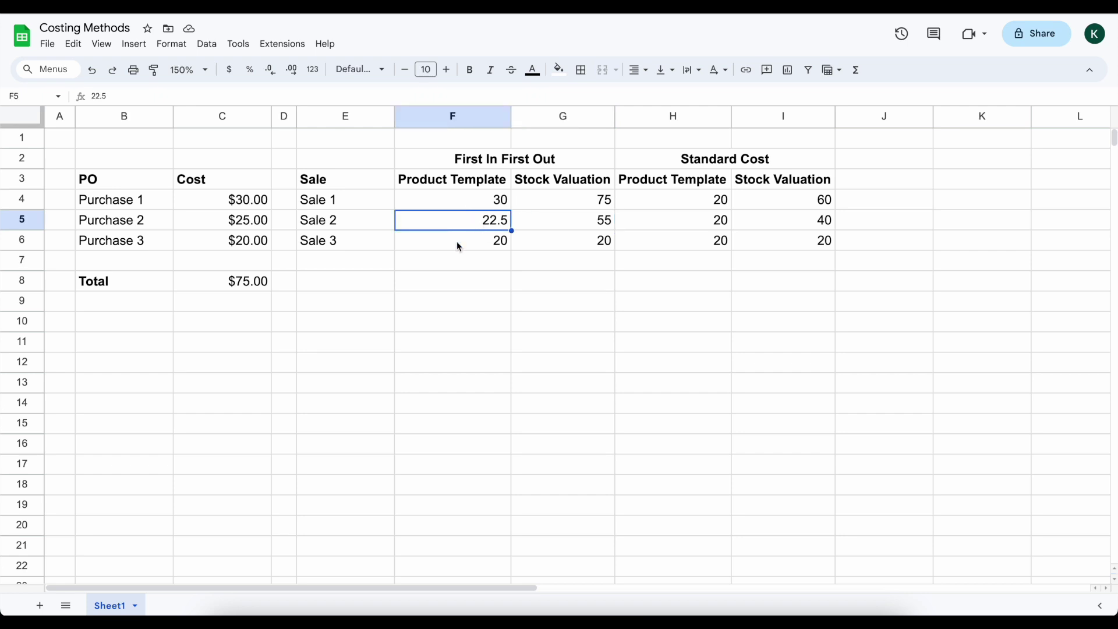
pyautogui.click(350, 243)
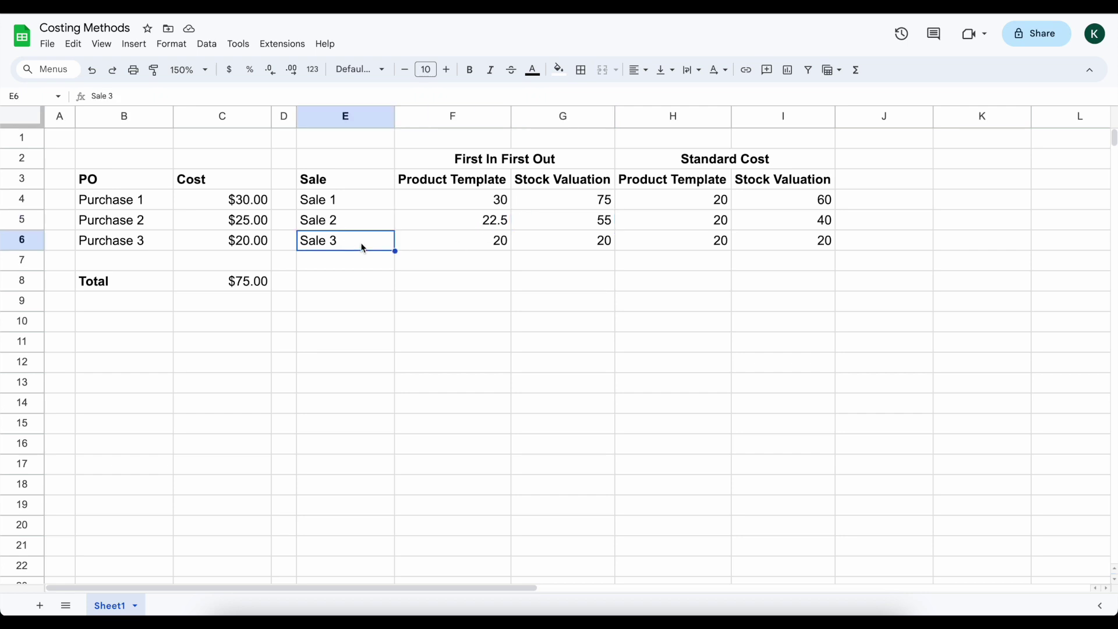
pyautogui.click(419, 237)
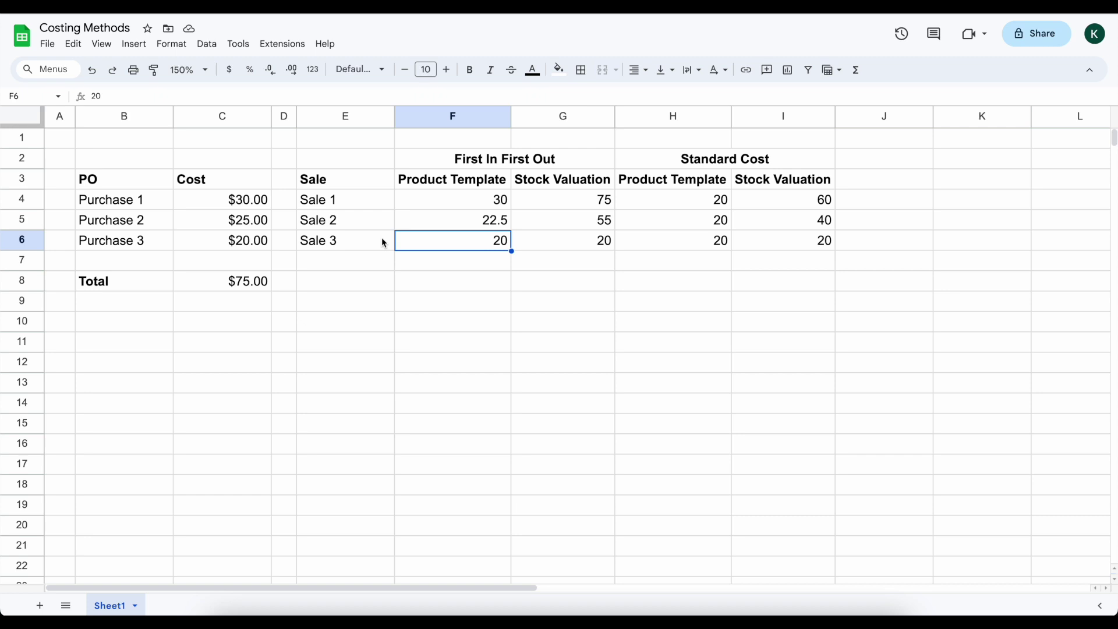
pyautogui.click(499, 281)
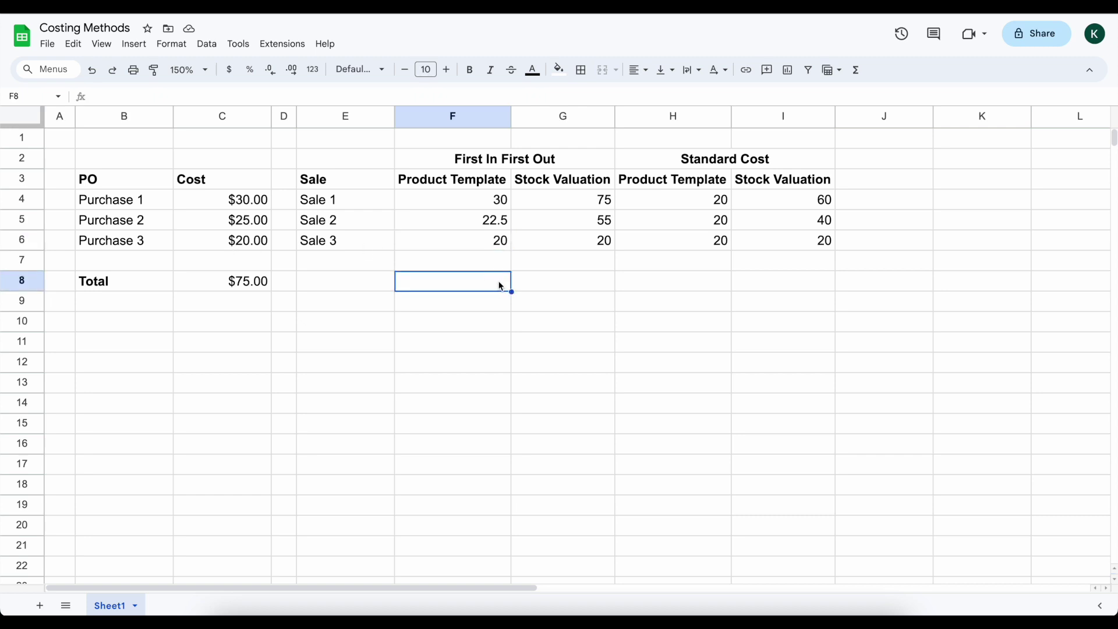
pyautogui.moveTo(458, 236); pyautogui.dragTo(585, 252)
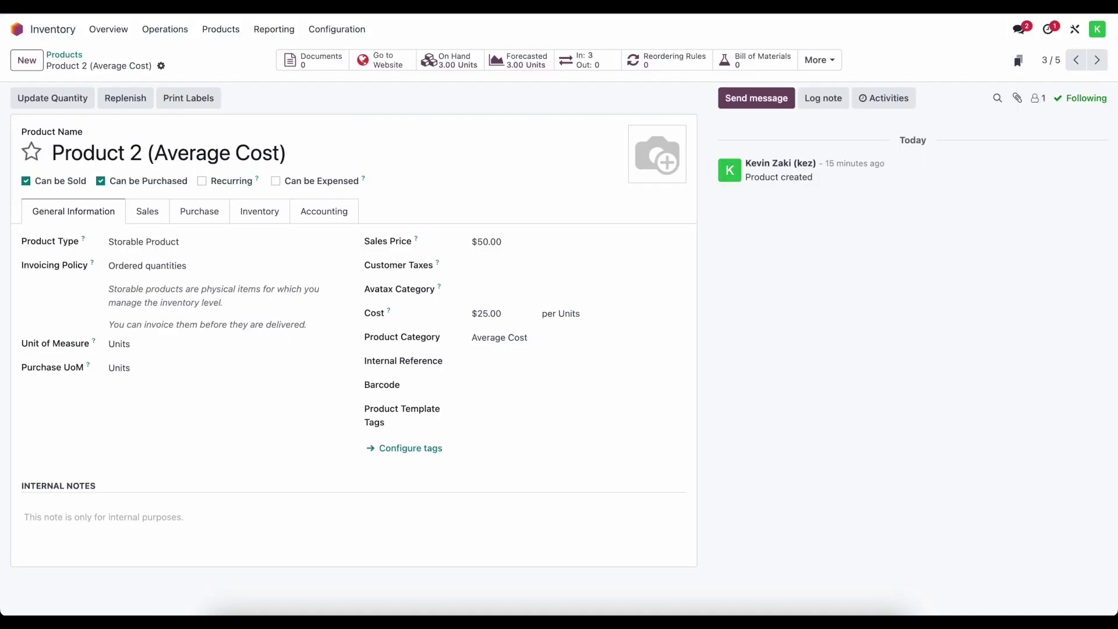
# In Odoo Inventory, review the Stock Valuation entries of Product 3 (First In First Out) and the Cost on its product form
pyautogui.click(285, 31)
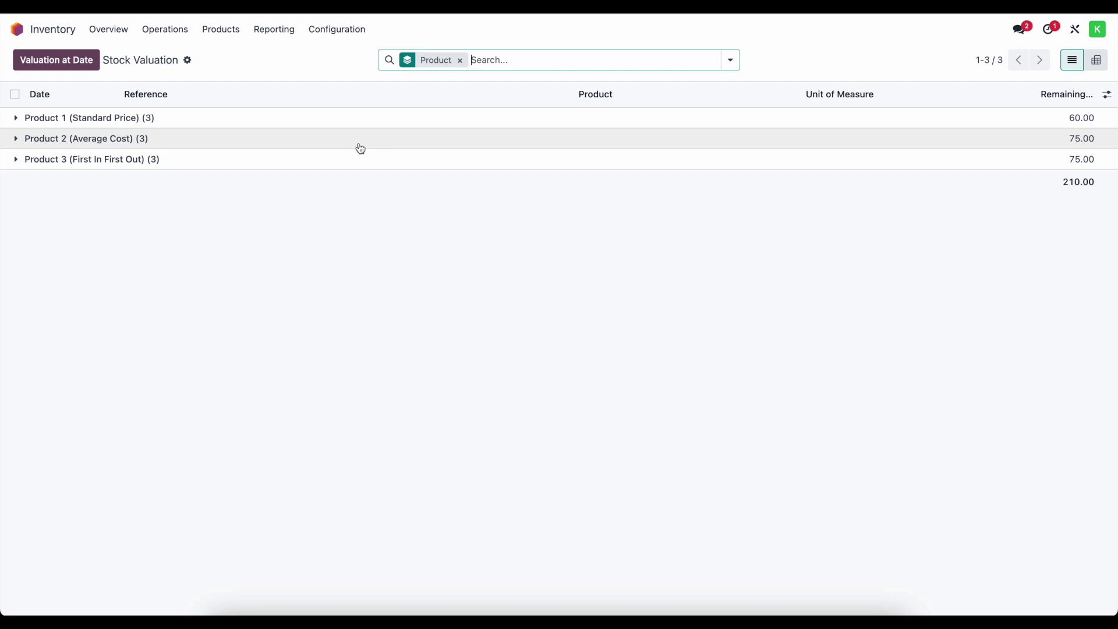
pyautogui.click(273, 159)
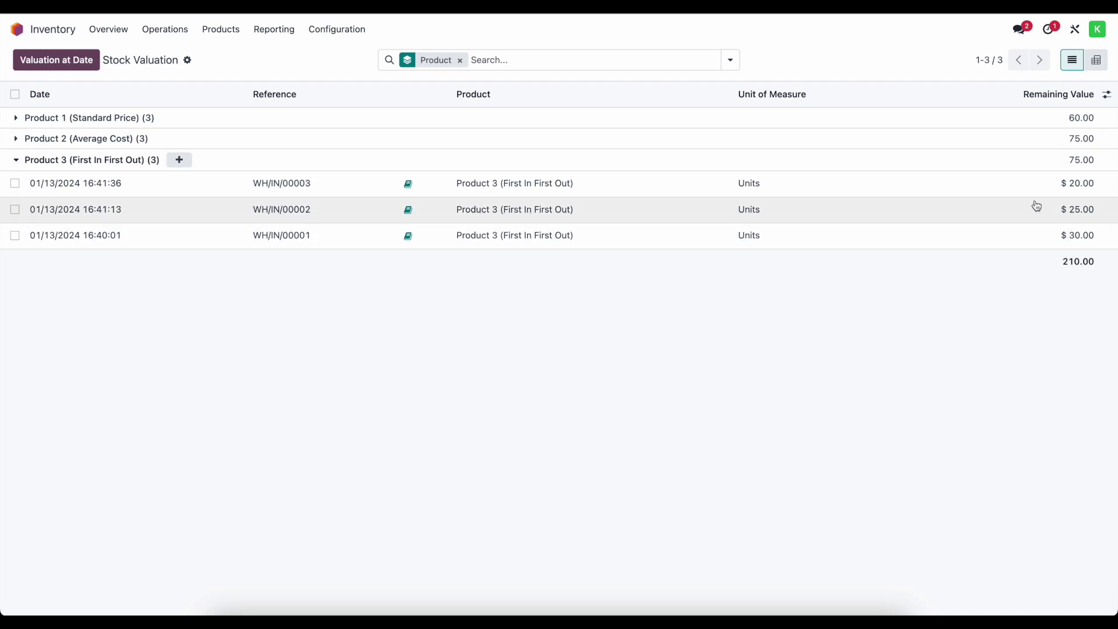
pyautogui.click(230, 29)
pyautogui.click(236, 49)
pyautogui.click(756, 125)
pyautogui.doubleClick(493, 315)
pyautogui.click(499, 314)
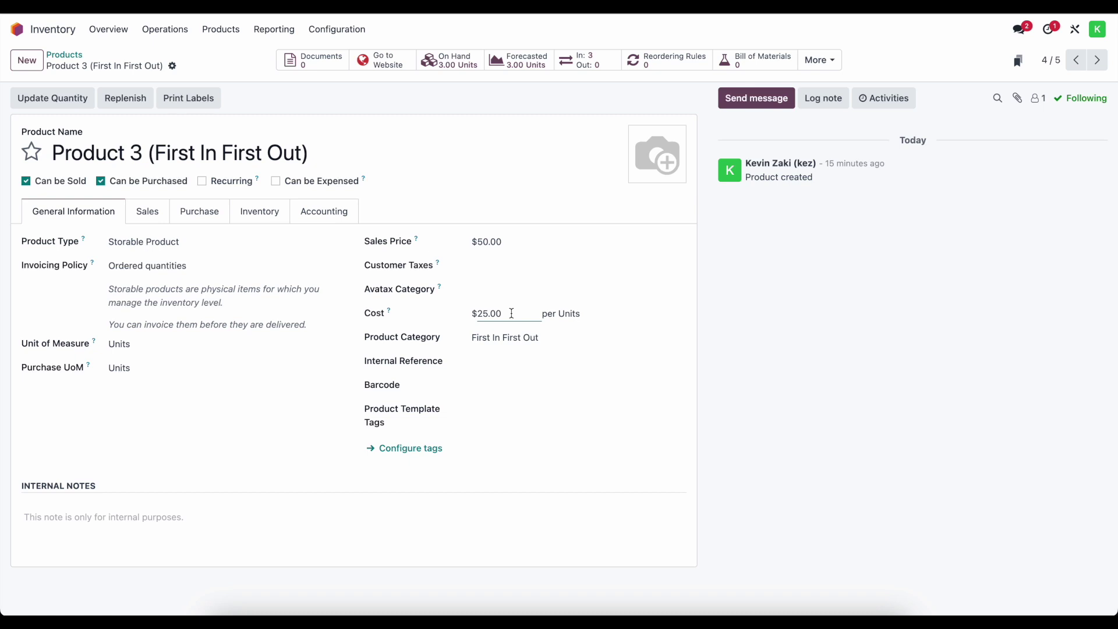
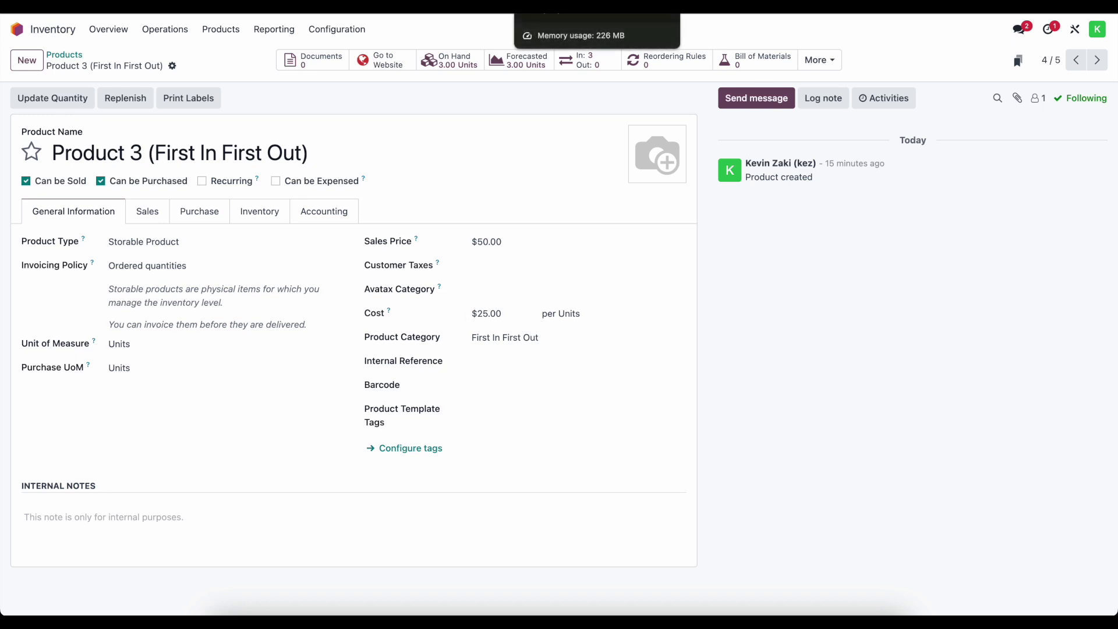
# Switch back to the Costing Methods spreadsheet and check the Purchase 2 and Purchase 3 costs in C5 and C6
pyautogui.hotkey('ctrl', 'Tab')
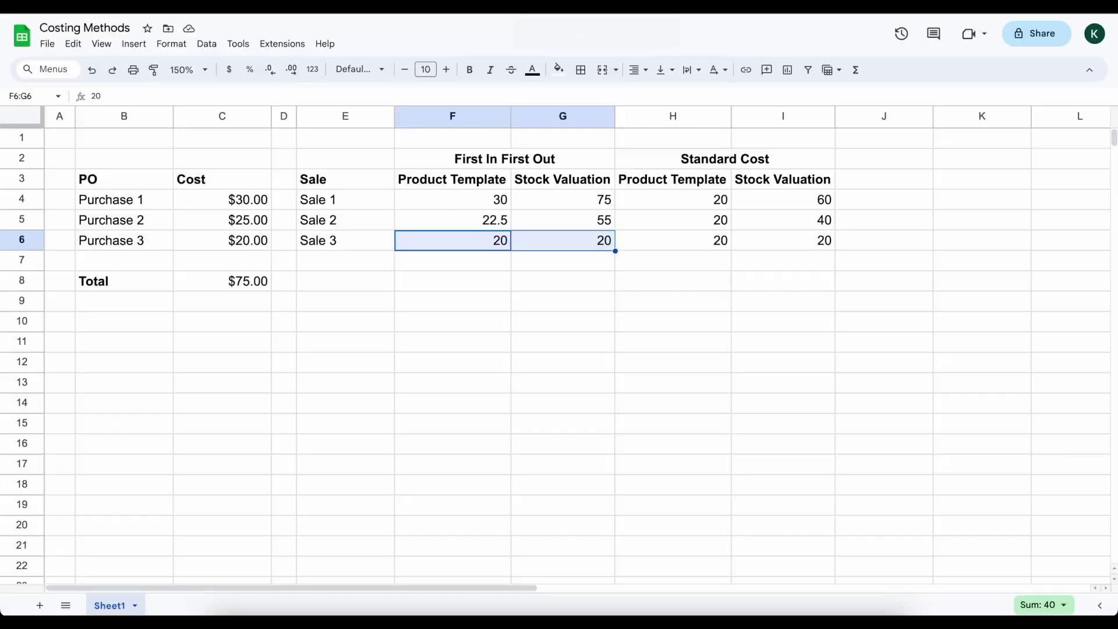
pyautogui.click(488, 259)
pyautogui.click(239, 220)
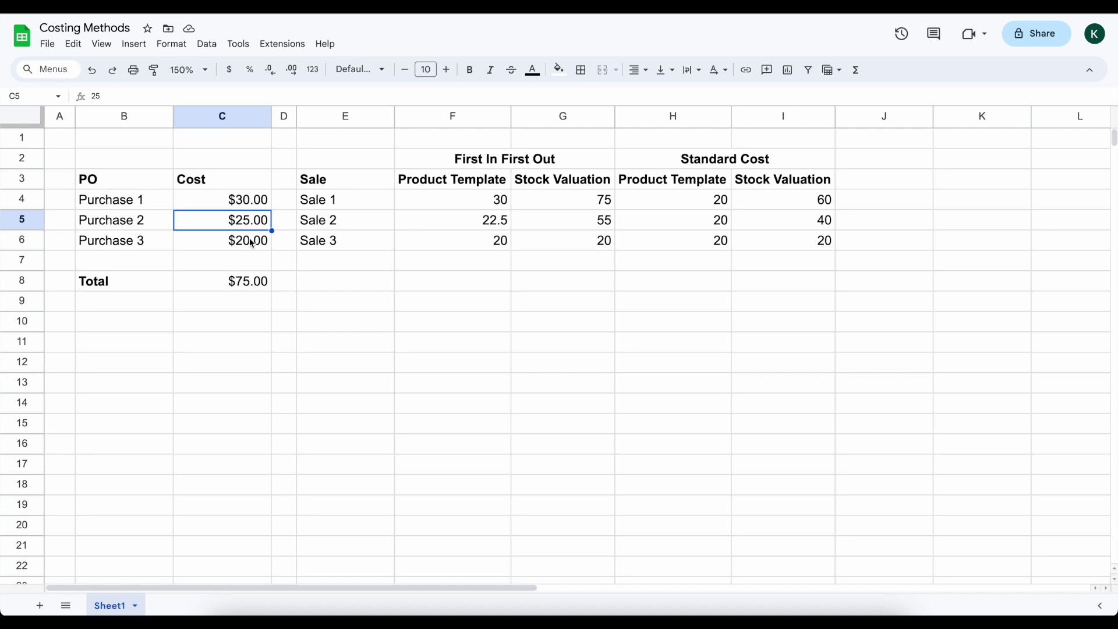
pyautogui.click(252, 243)
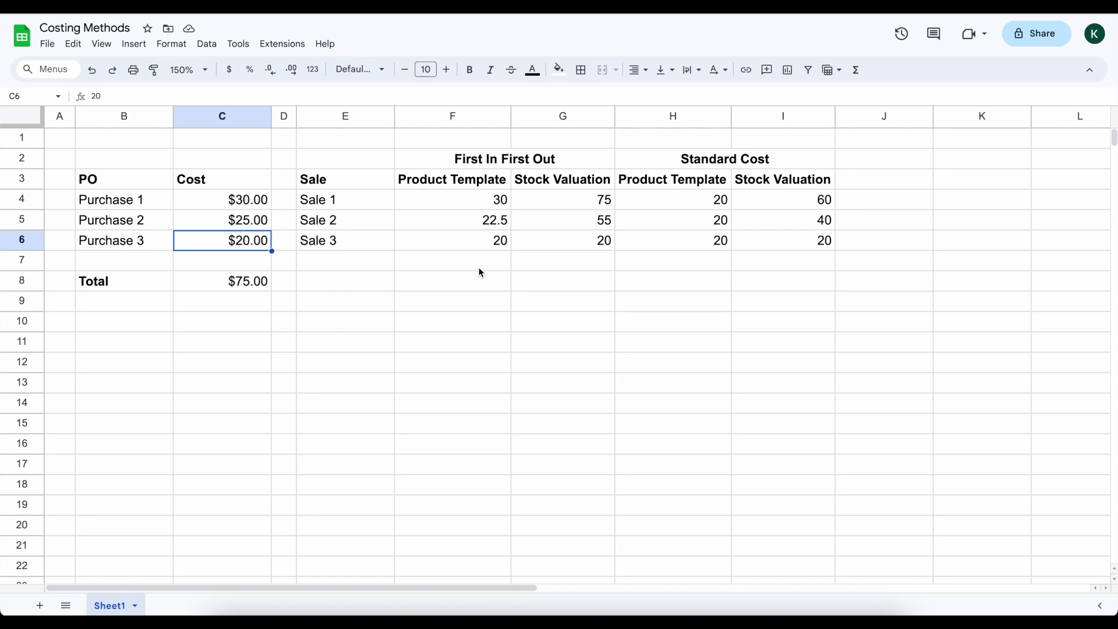
pyautogui.hotkey('ctrl', 'Tab')
# Delete columns F and G containing the First In First Out data
pyautogui.moveTo(544, 115); pyautogui.dragTo(474, 117)
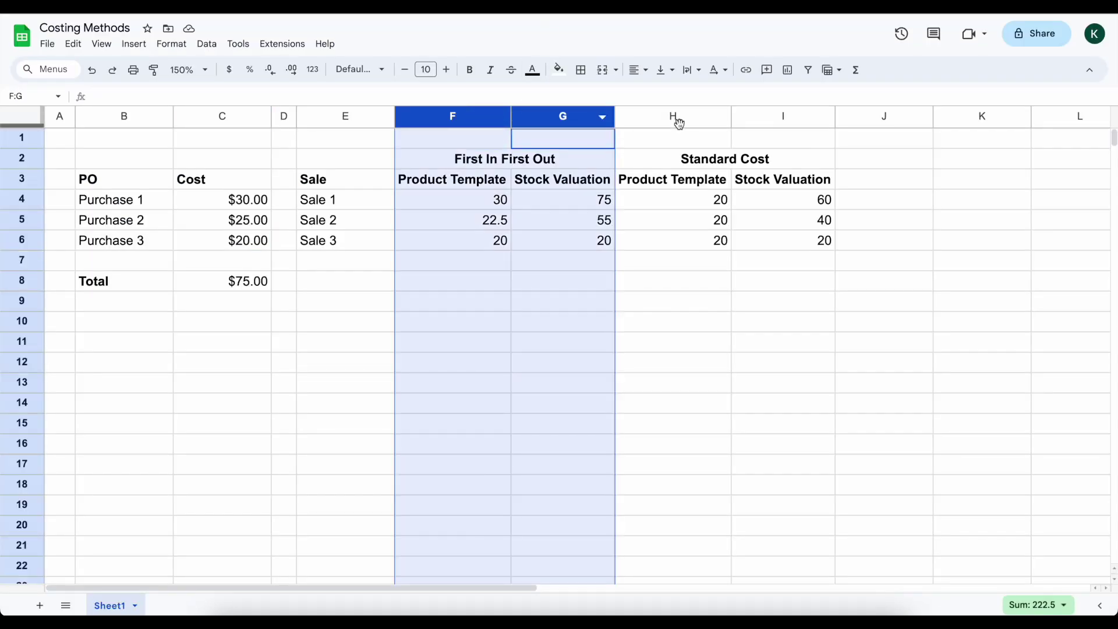
pyautogui.rightClick(548, 115)
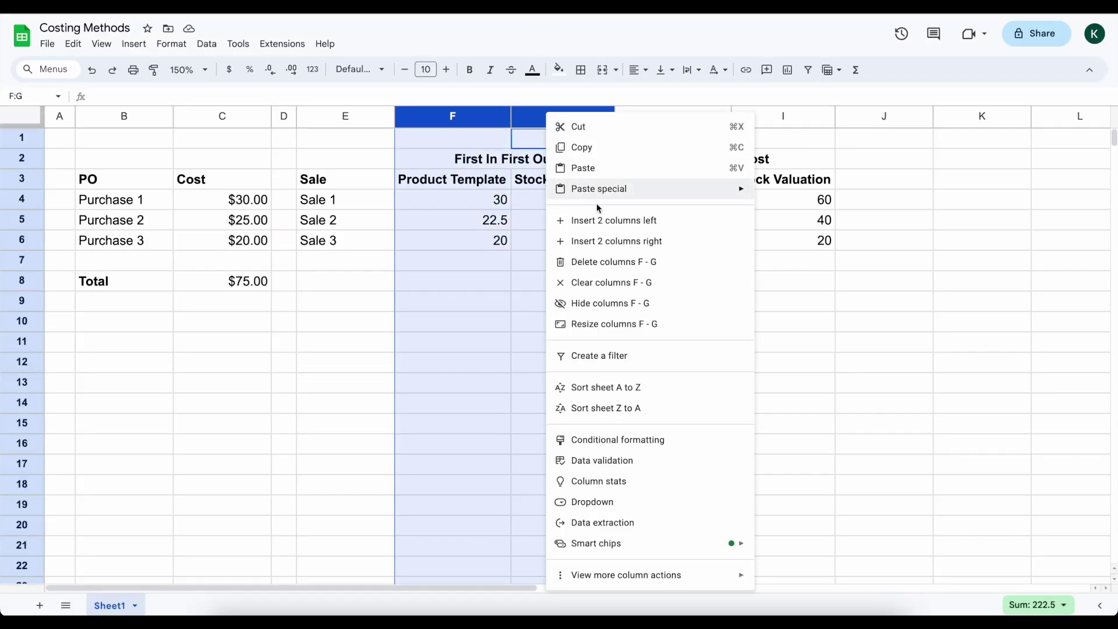
pyautogui.click(606, 263)
pyautogui.click(521, 264)
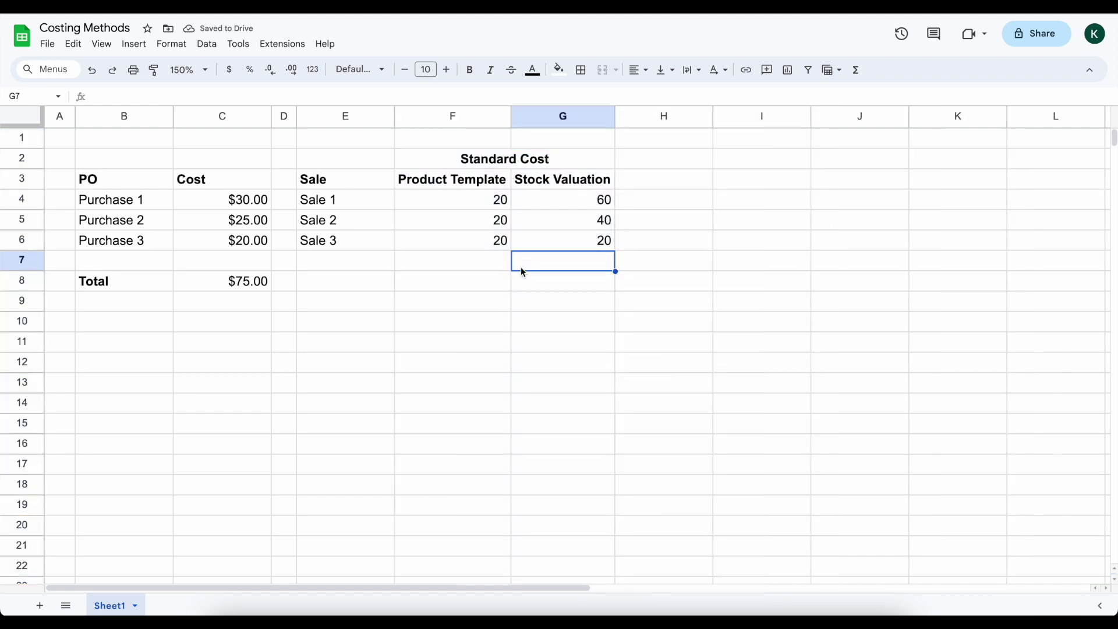
# In Odoo Inventory, check the Cost of Product 1 (Standard Price) and expand its entries in the Stock Valuation report
pyautogui.click(464, 202)
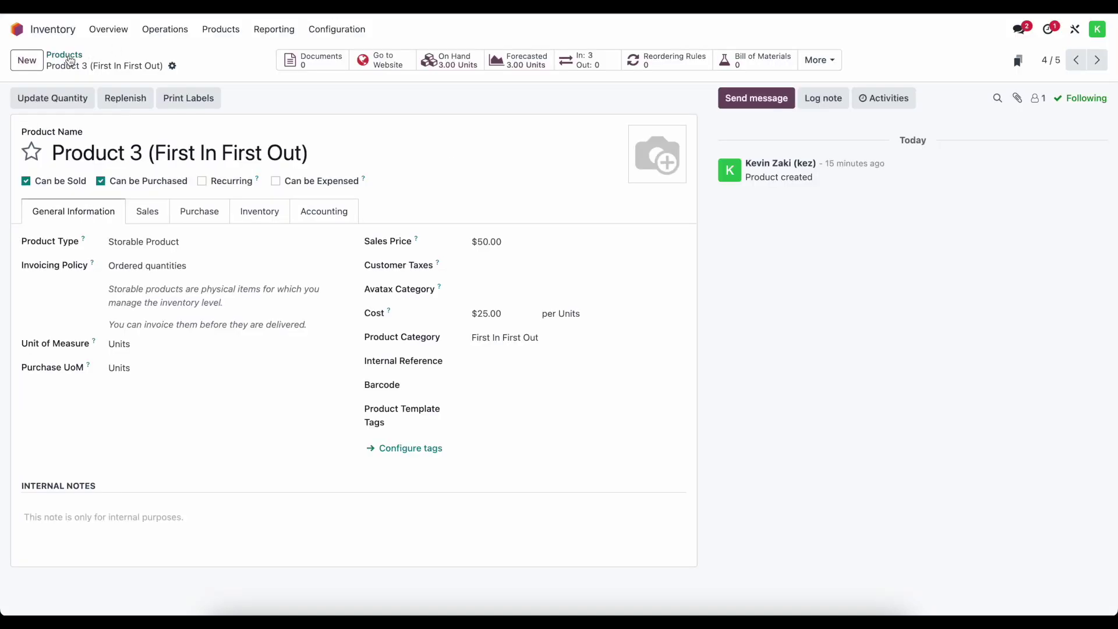
pyautogui.click(68, 60)
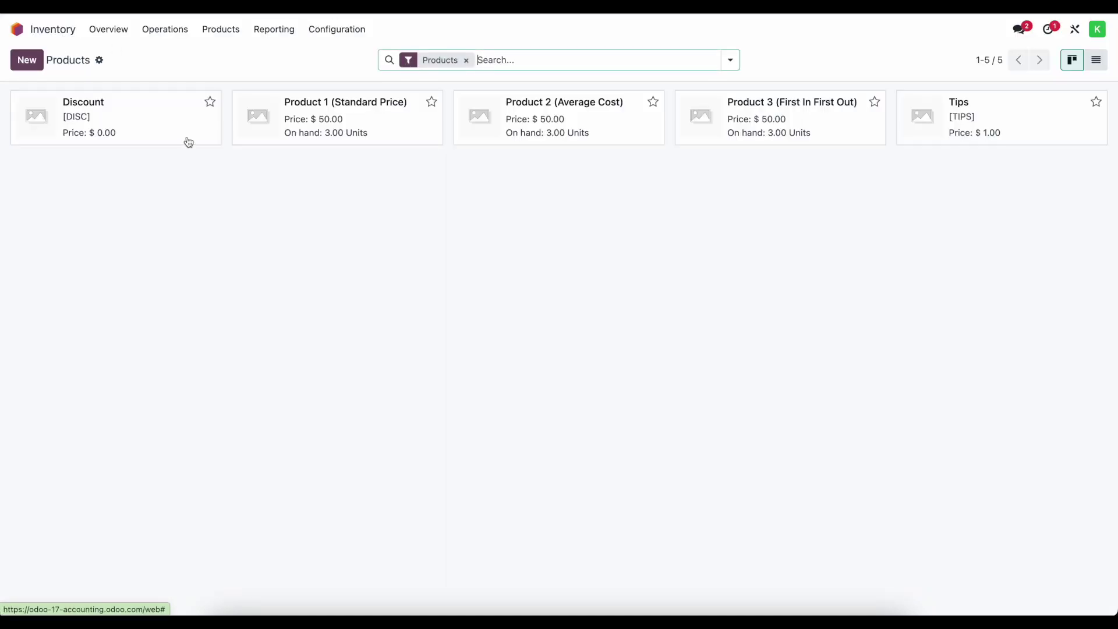
pyautogui.click(379, 114)
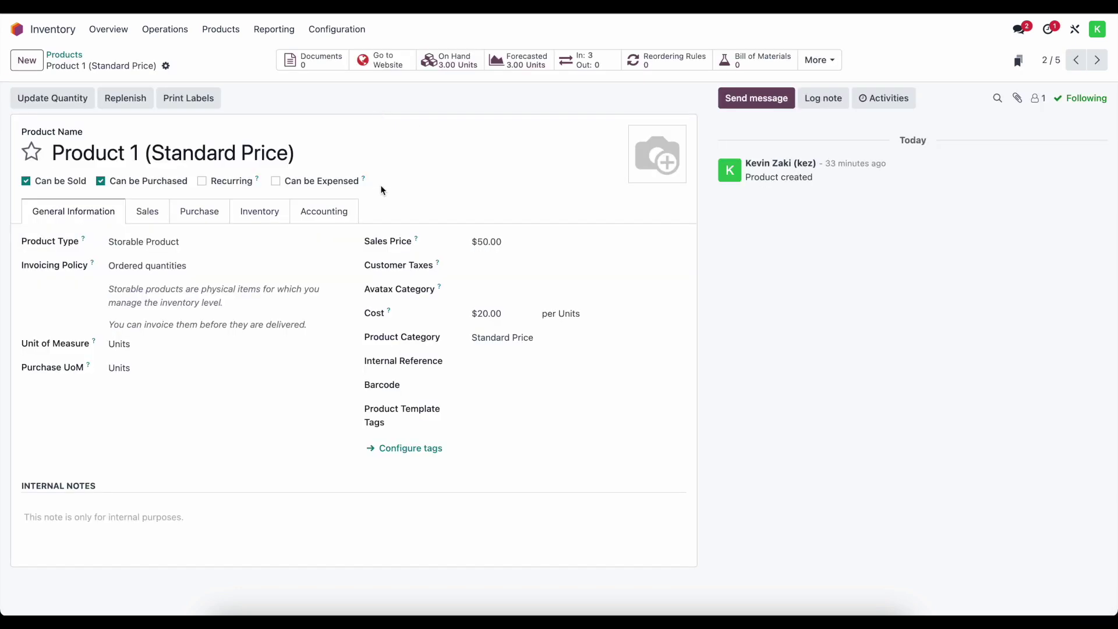
pyautogui.click(274, 29)
pyautogui.click(303, 123)
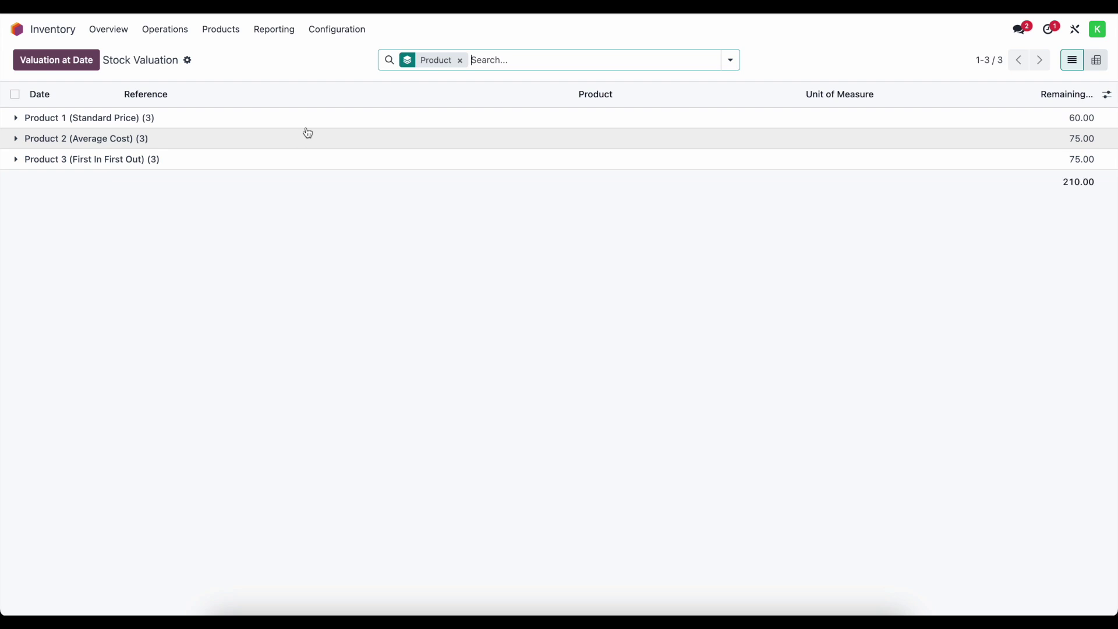
pyautogui.click(312, 118)
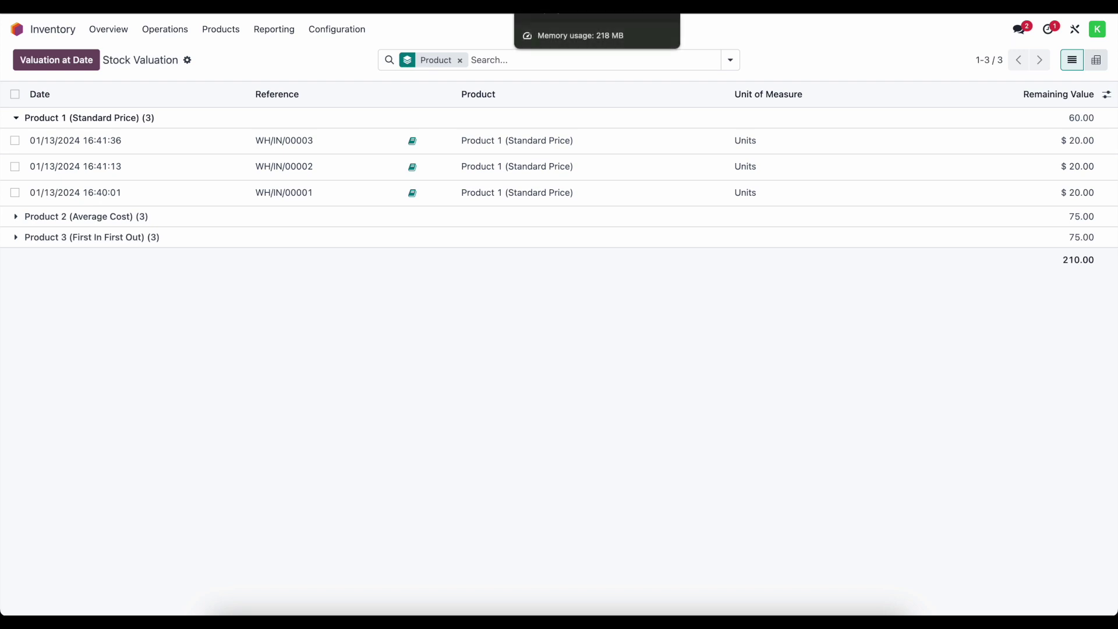
# Return to the Costing Methods spreadsheet and examine the Standard Cost Product Template and Stock Valuation values for Sale 1 through Sale 3
pyautogui.hotkey('ctrl', 'Tab')
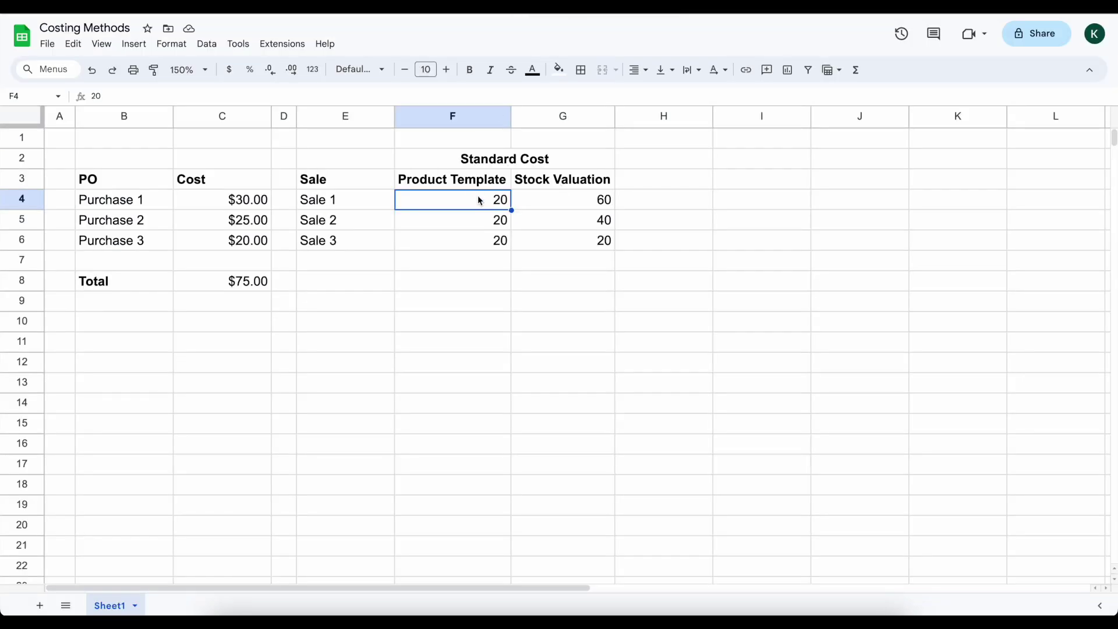
pyautogui.click(536, 200)
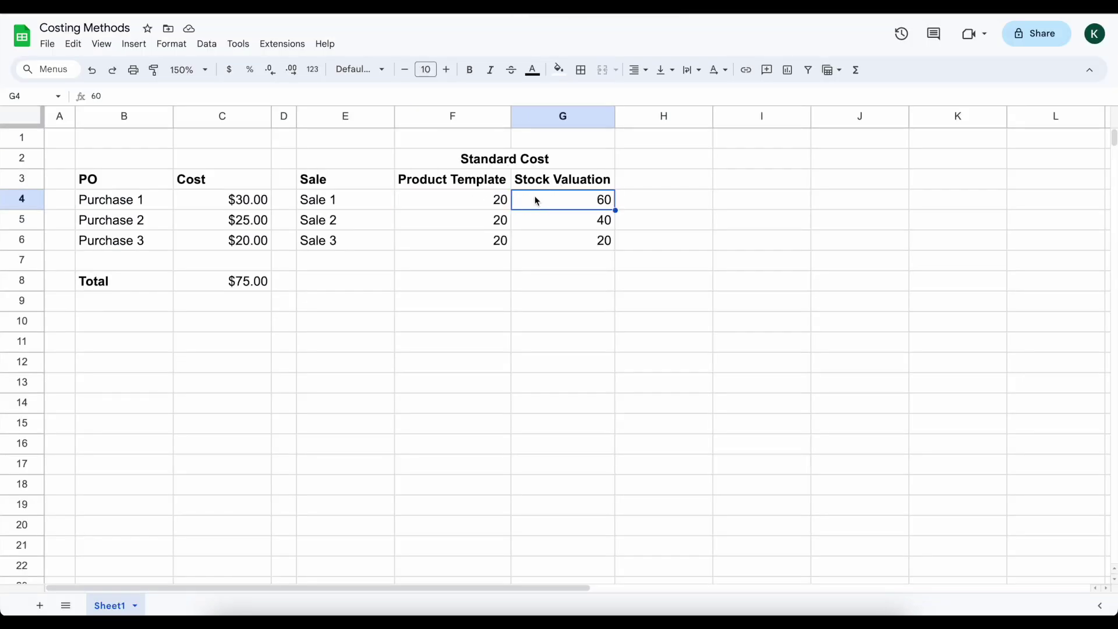
pyautogui.click(459, 229)
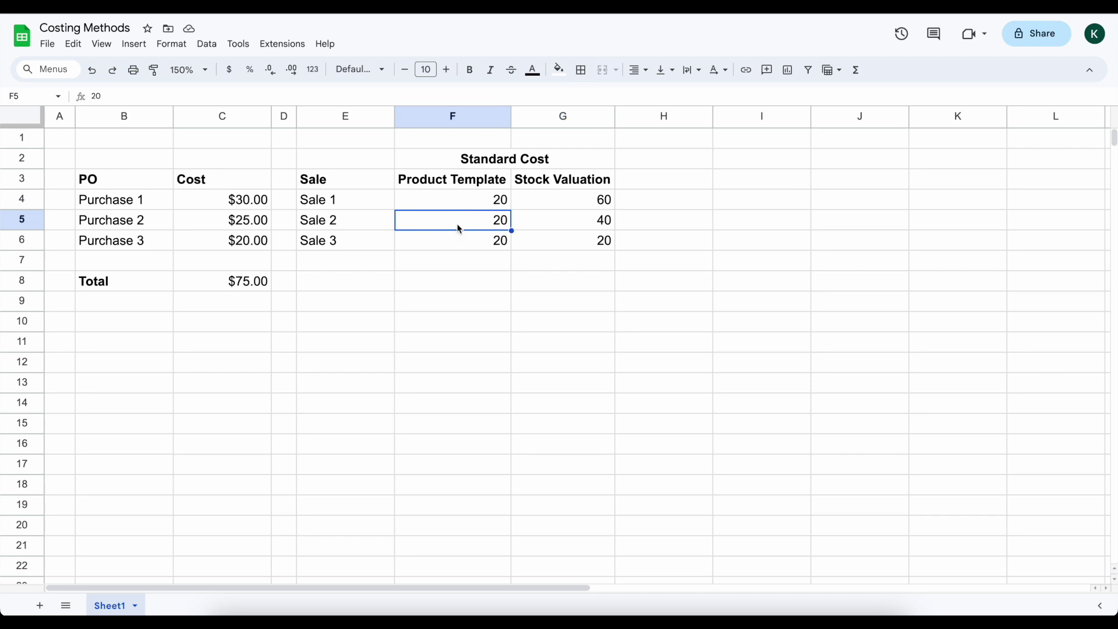
pyautogui.click(566, 229)
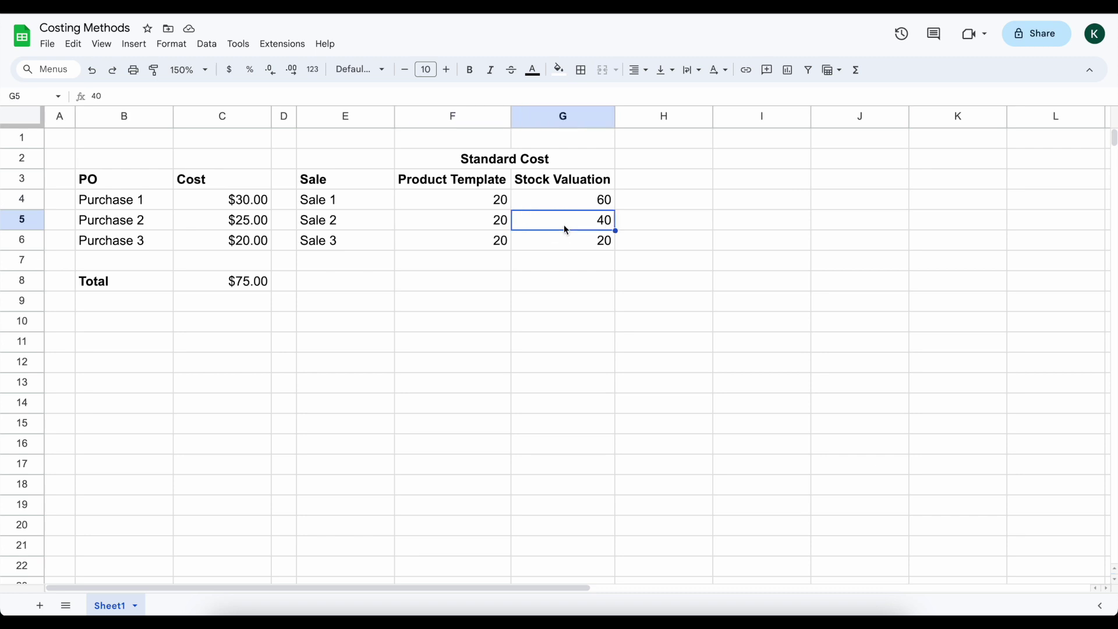
pyautogui.click(475, 245)
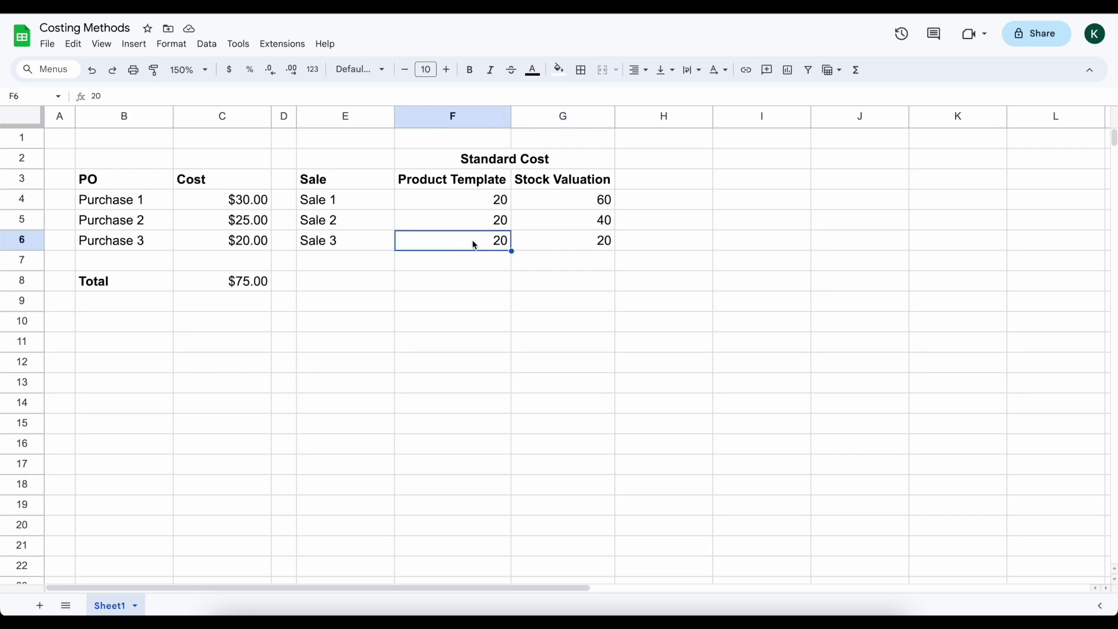
pyautogui.click(555, 247)
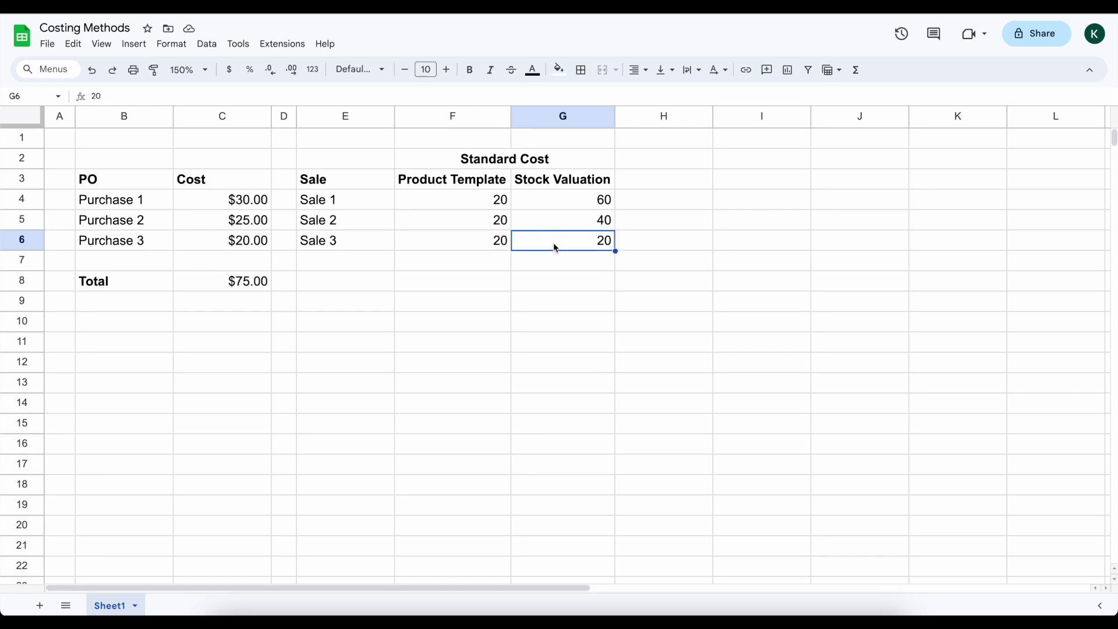
pyautogui.click(474, 258)
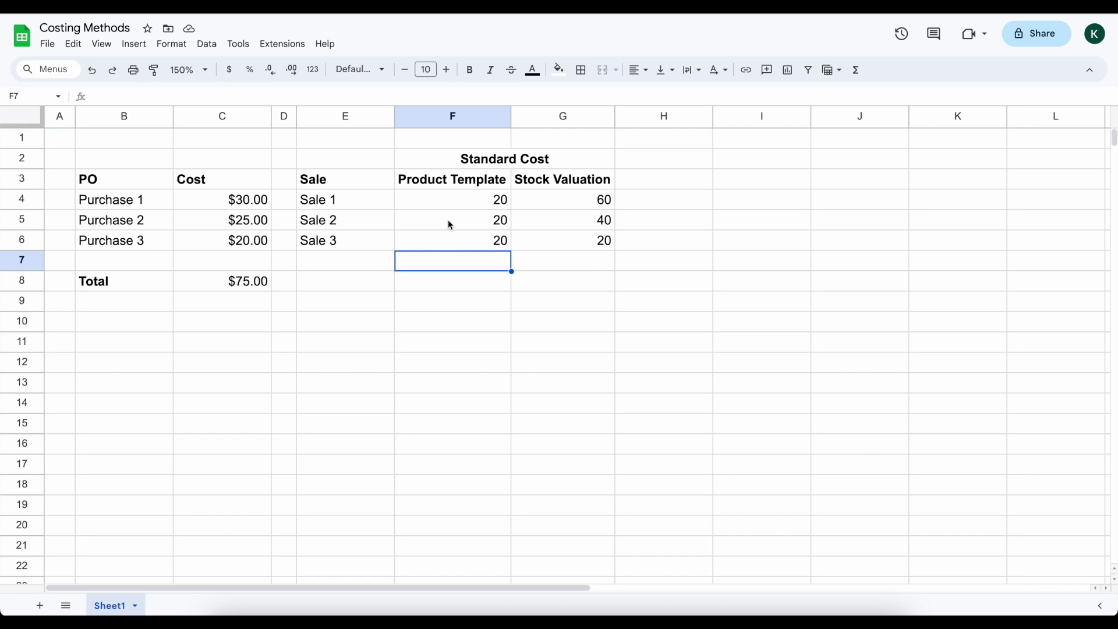
# Set the Standard Cost values for Sale 2 to a Product Template cost of 40 and a Stock Valuation of 80
pyautogui.click(449, 219)
pyautogui.write('40')
pyautogui.press('Return')
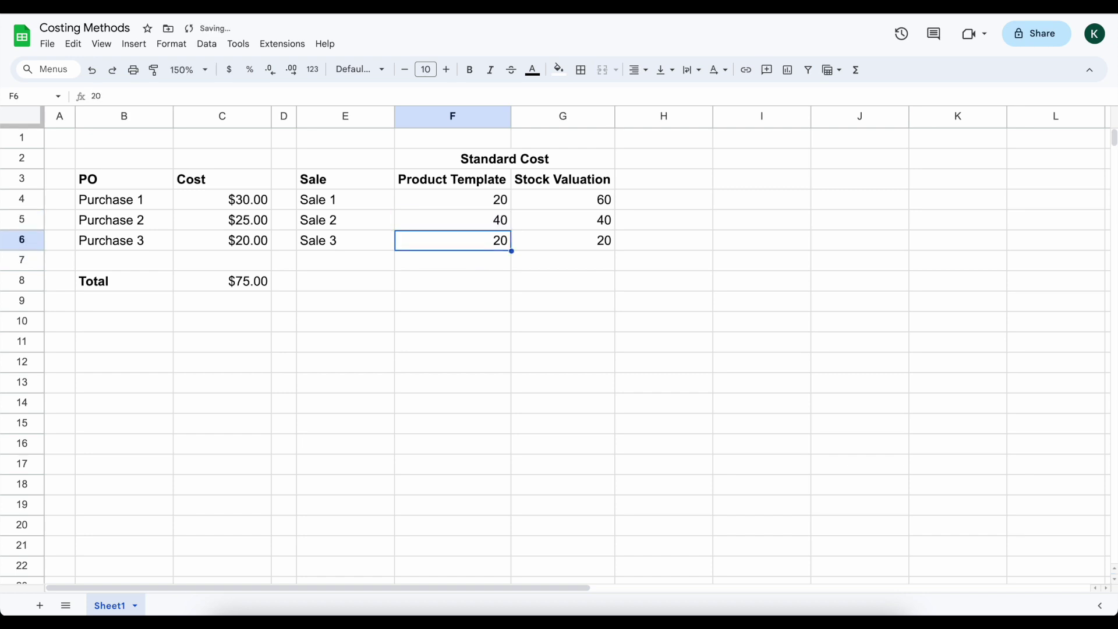
pyautogui.click(534, 222)
pyautogui.write('80')
pyautogui.press('Return')
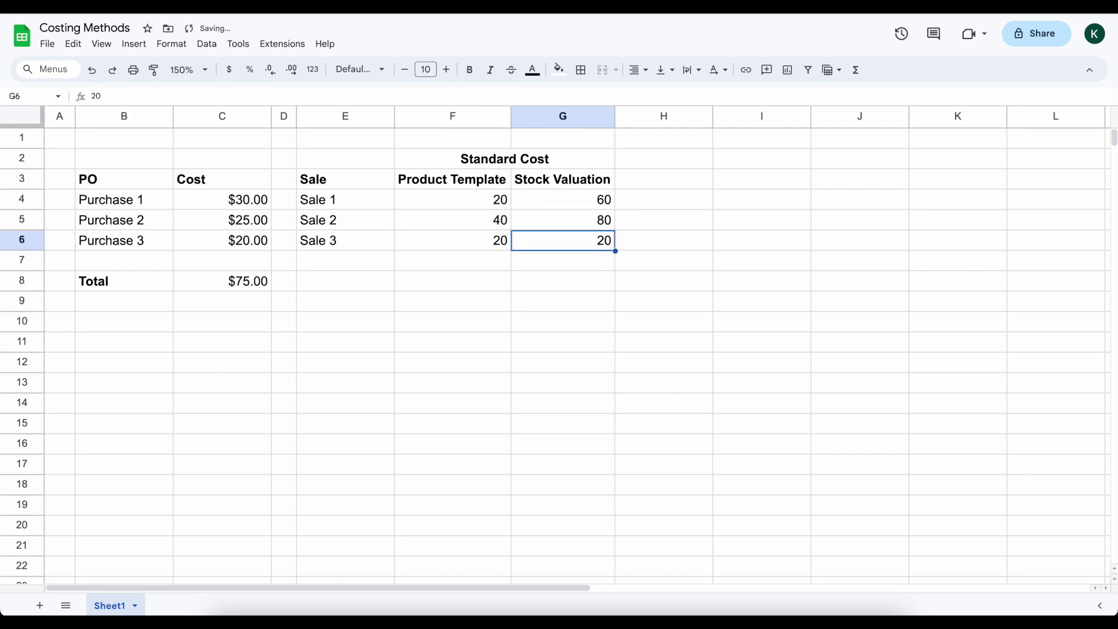
# Set the Standard Cost values for Sale 3 to a Product Template cost of 40 and a Stock Valuation of 40
pyautogui.click(489, 240)
pyautogui.write('40')
pyautogui.press('Return')
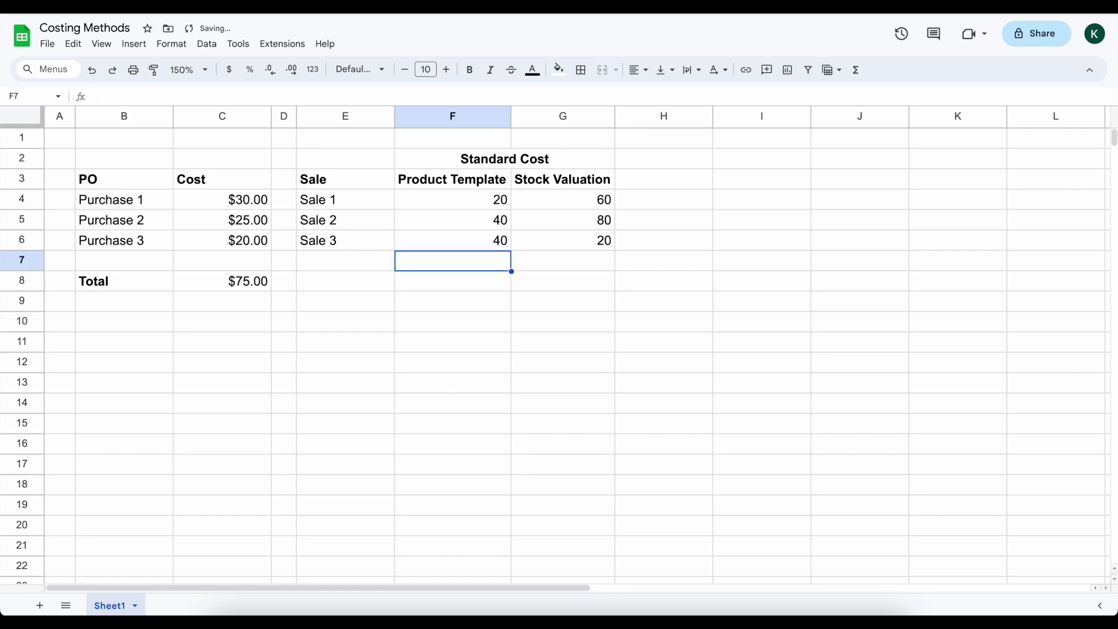
pyautogui.click(552, 229)
pyautogui.click(551, 246)
pyautogui.write('40')
pyautogui.press('Return')
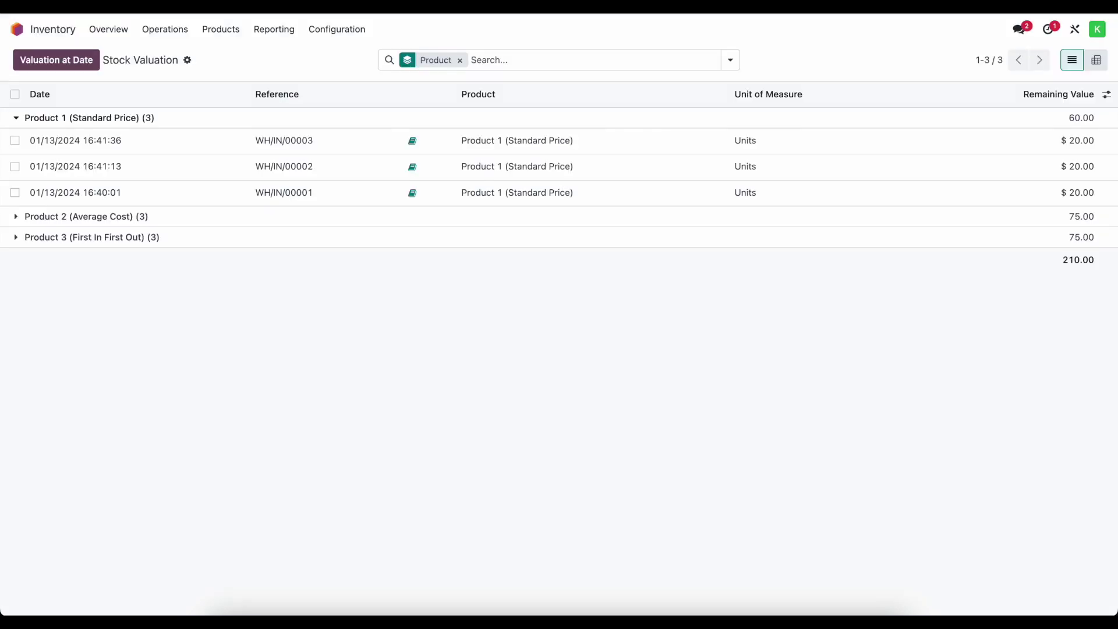
# Switch to Odoo Inventory and open Product 1 (Standard Price) from the product list to check its Cost
pyautogui.click(220, 29)
pyautogui.click(218, 49)
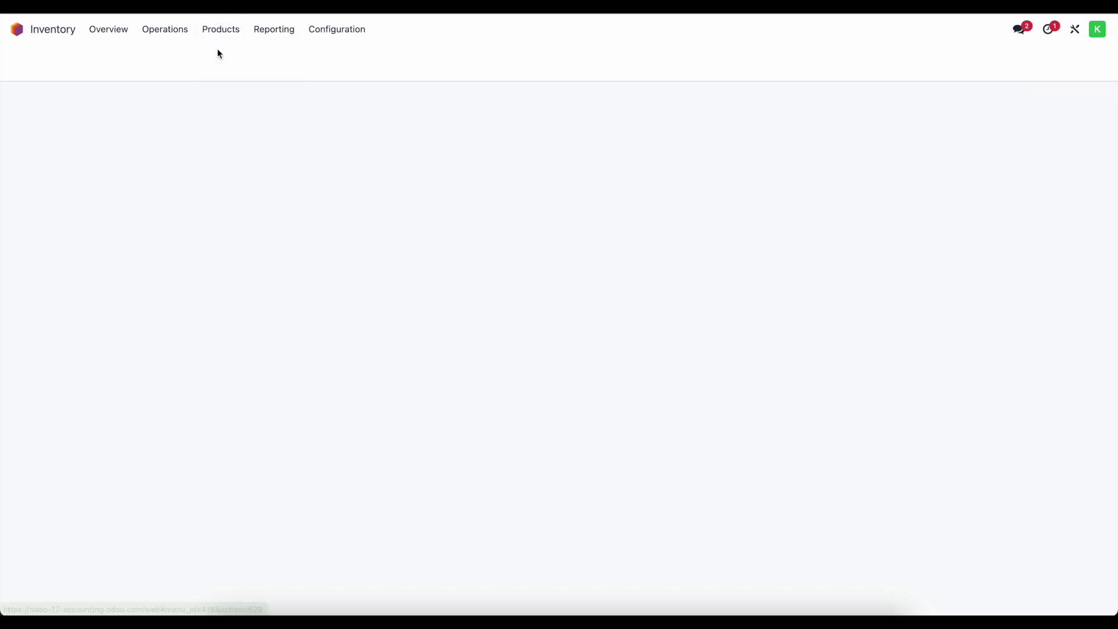
pyautogui.click(315, 127)
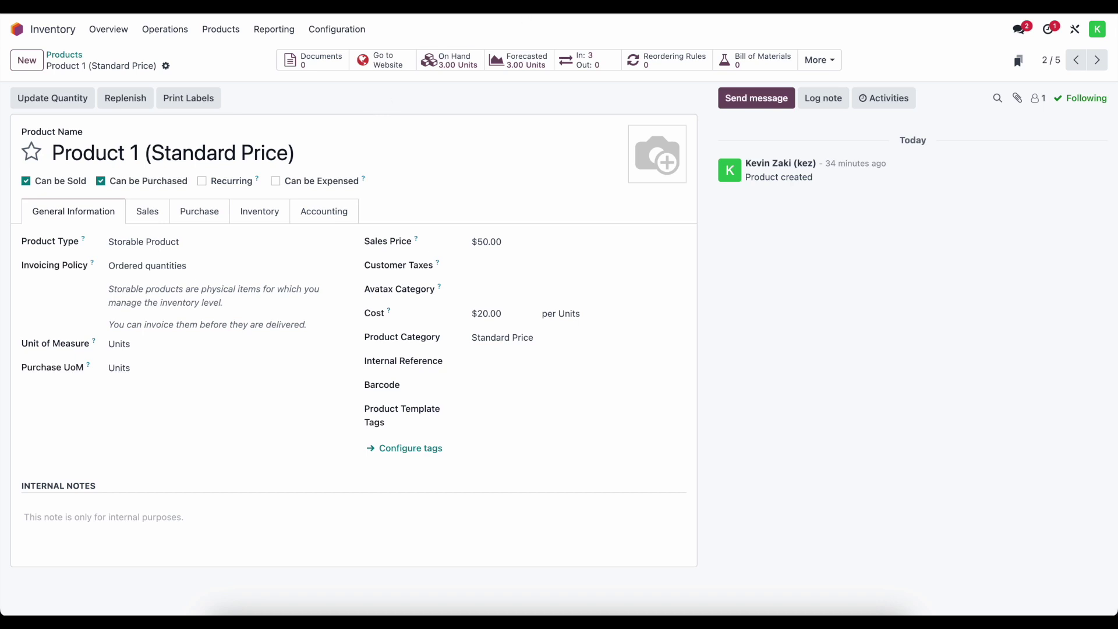
# Return to the Costing Methods spreadsheet and review the Standard Cost values for the three sales
pyautogui.click(583, 6)
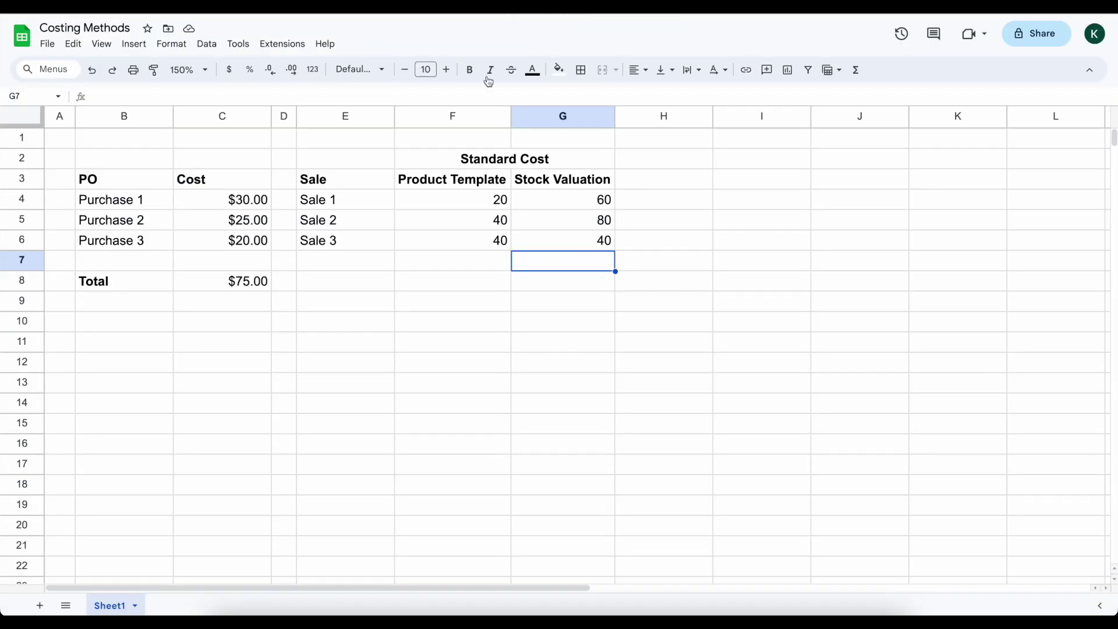
pyautogui.click(446, 261)
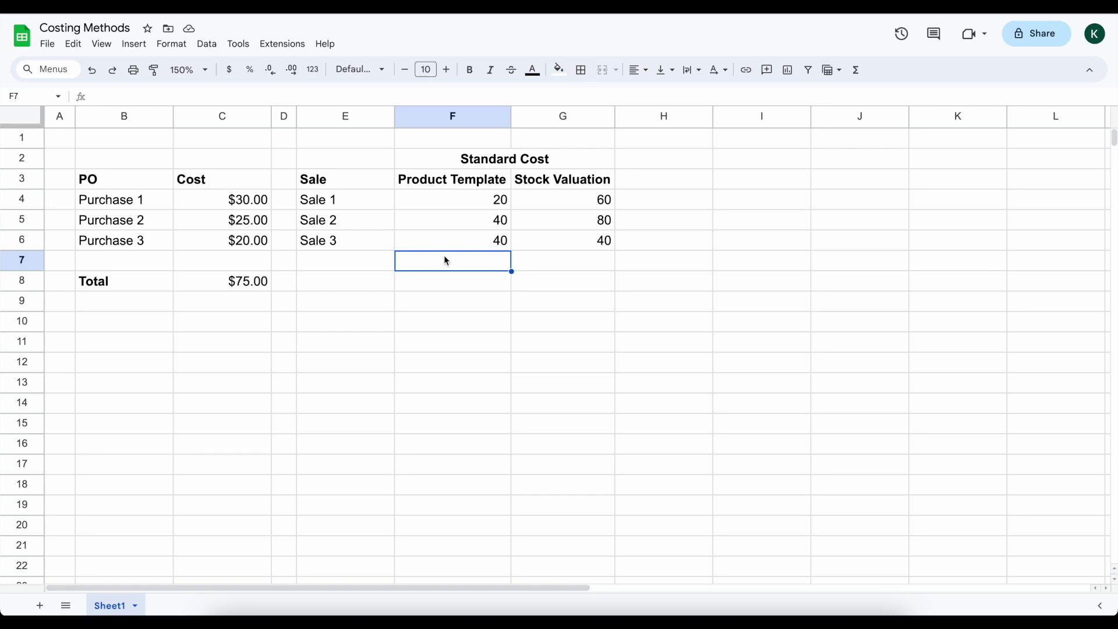
pyautogui.click(446, 286)
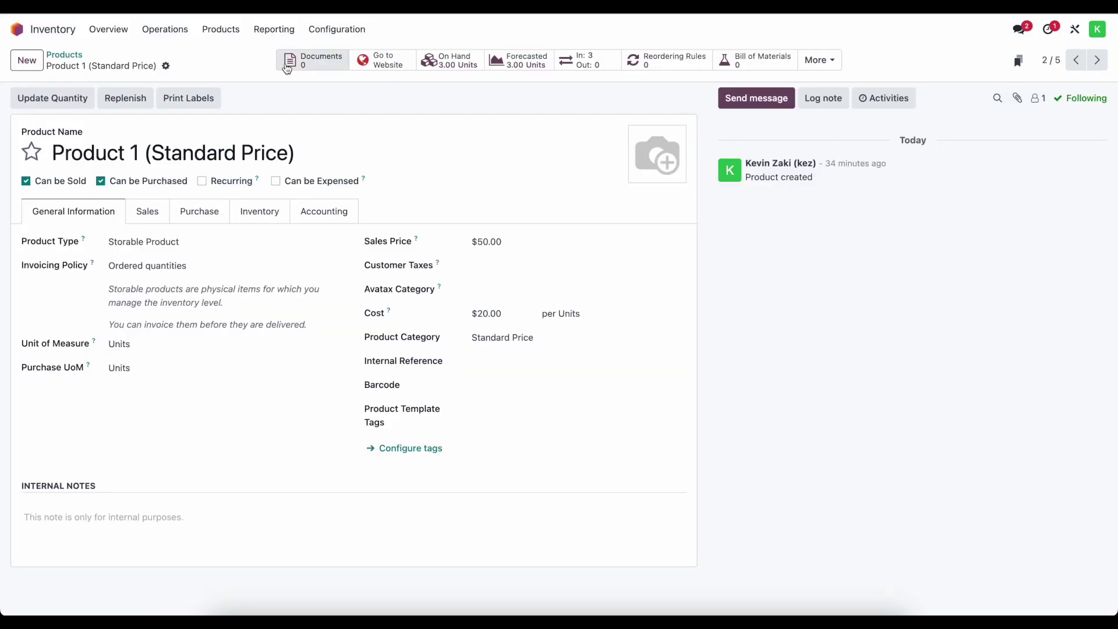
# In Odoo, open the Standard Price product category of Product 1 and review the Force Removal Strategy options without choosing one
pyautogui.click(674, 340)
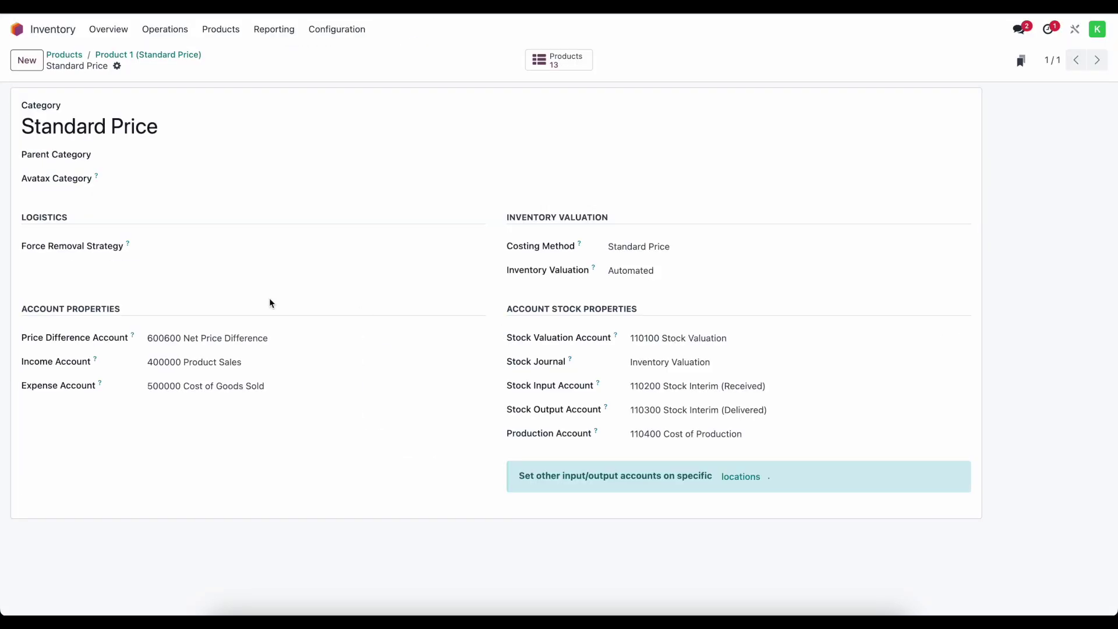
pyautogui.click(175, 247)
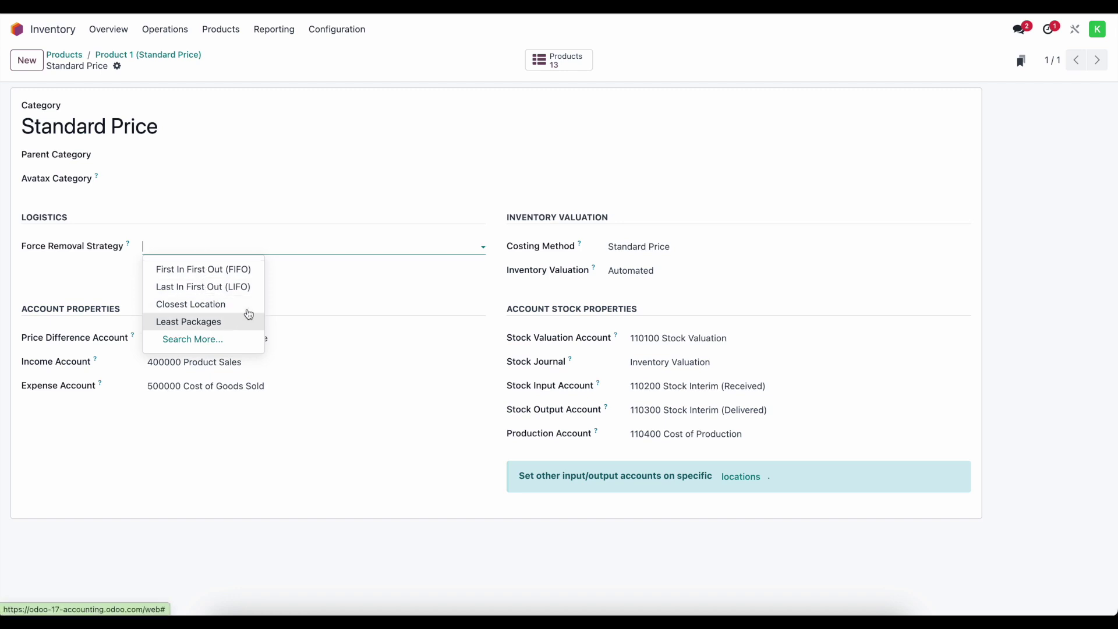
pyautogui.click(338, 299)
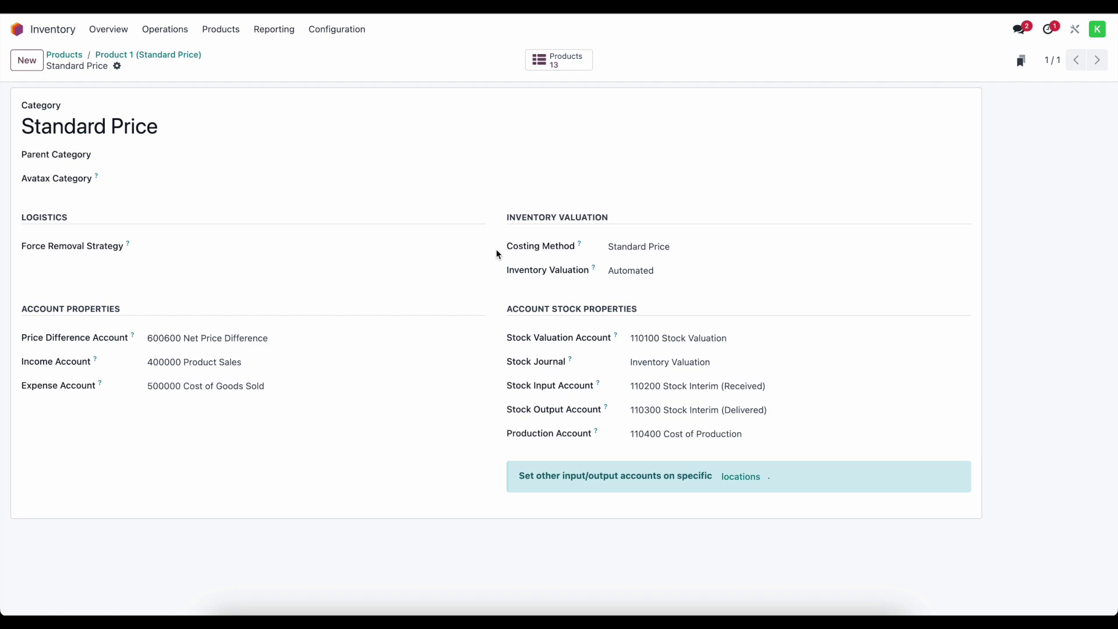
pyautogui.click(282, 240)
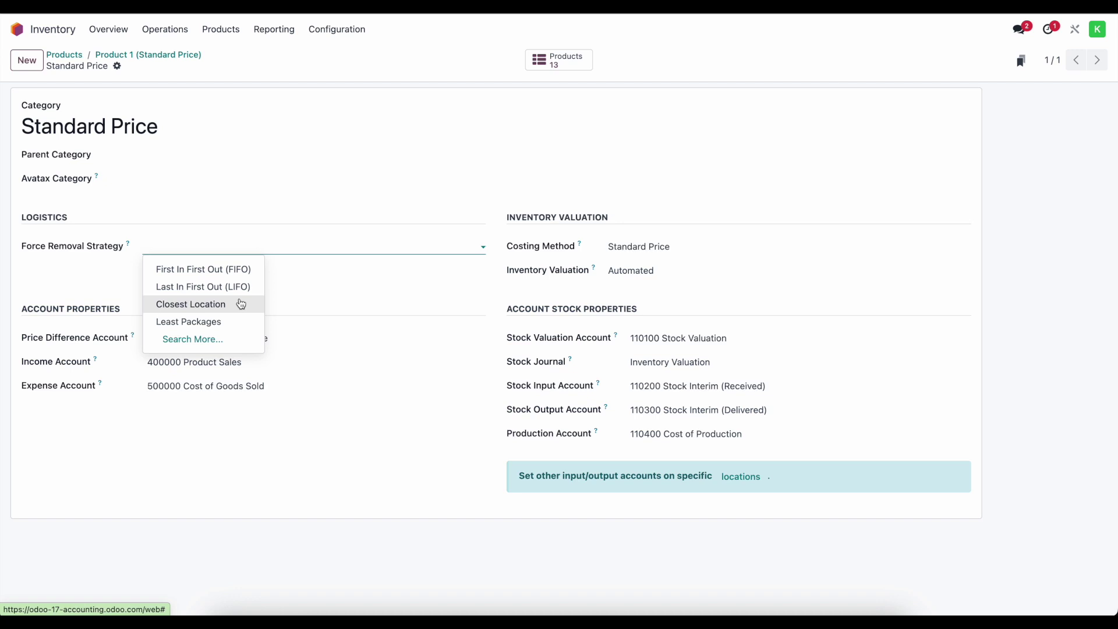
pyautogui.click(279, 294)
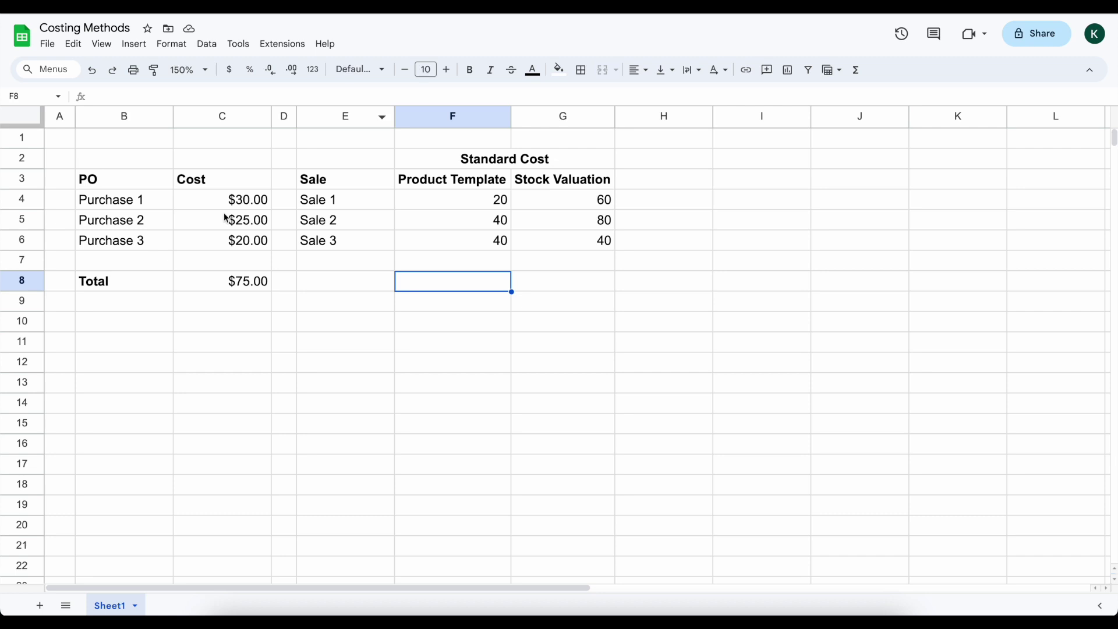
# Return to the Costing Methods spreadsheet and compare the costs of Purchase 1 and Purchase 3
pyautogui.click(230, 240)
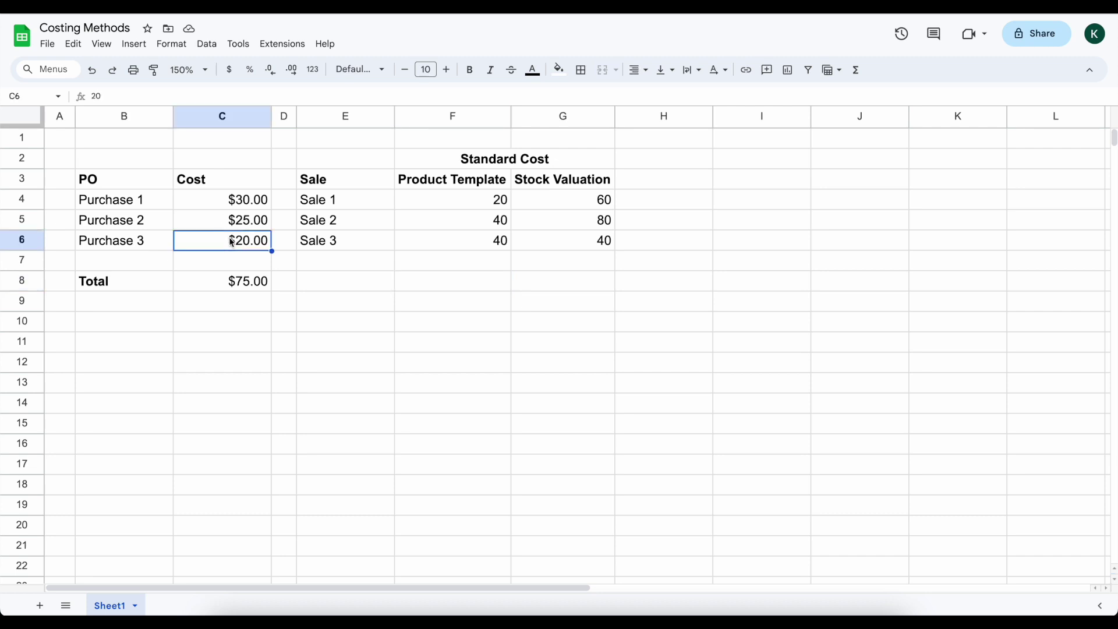
pyautogui.click(214, 205)
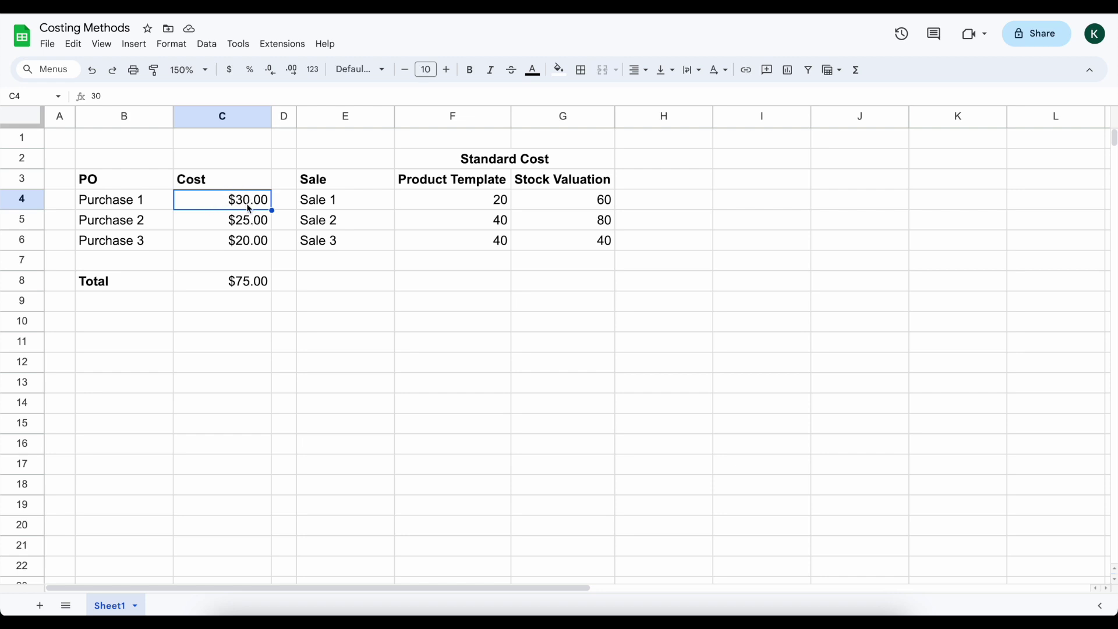
pyautogui.click(230, 242)
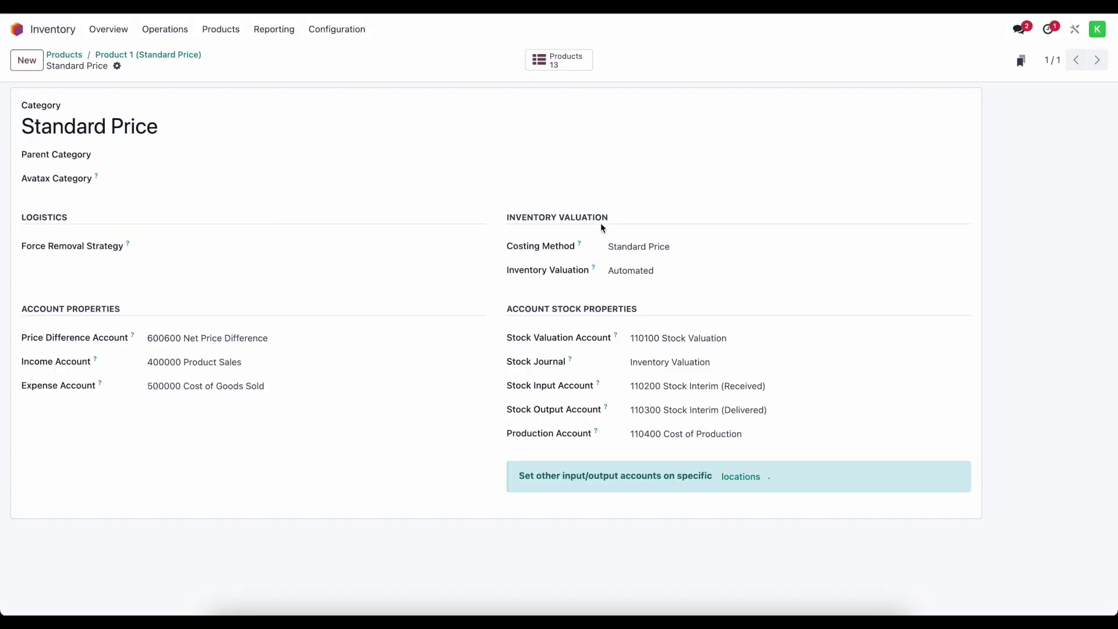
# Back in Odoo, review the Costing Method options of the Standard Price category, keeping Standard Price
pyautogui.click(637, 249)
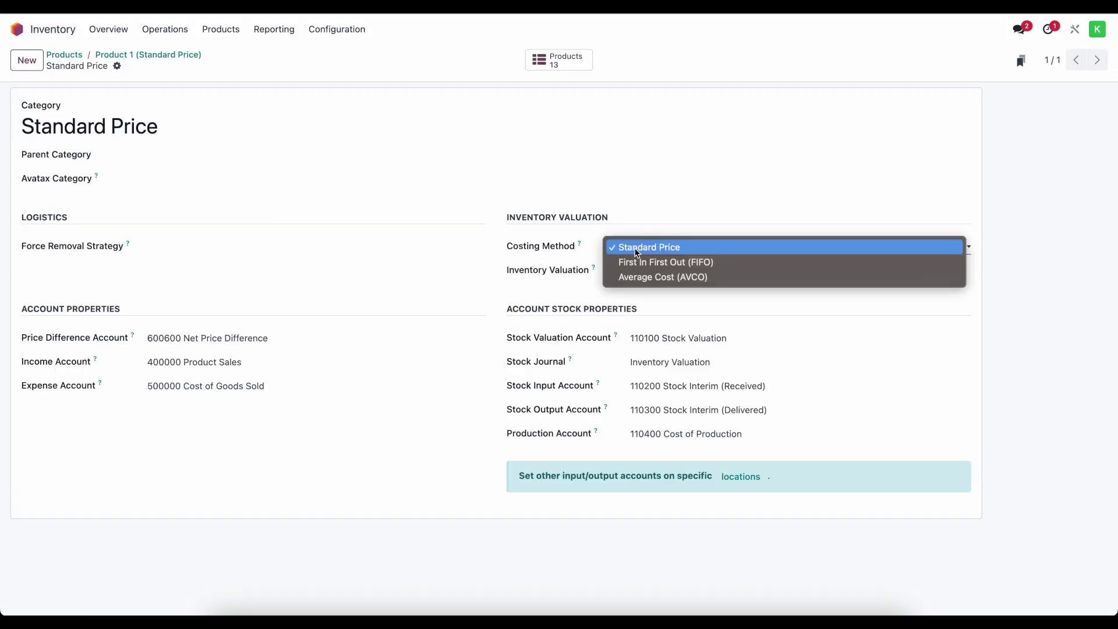
pyautogui.click(647, 200)
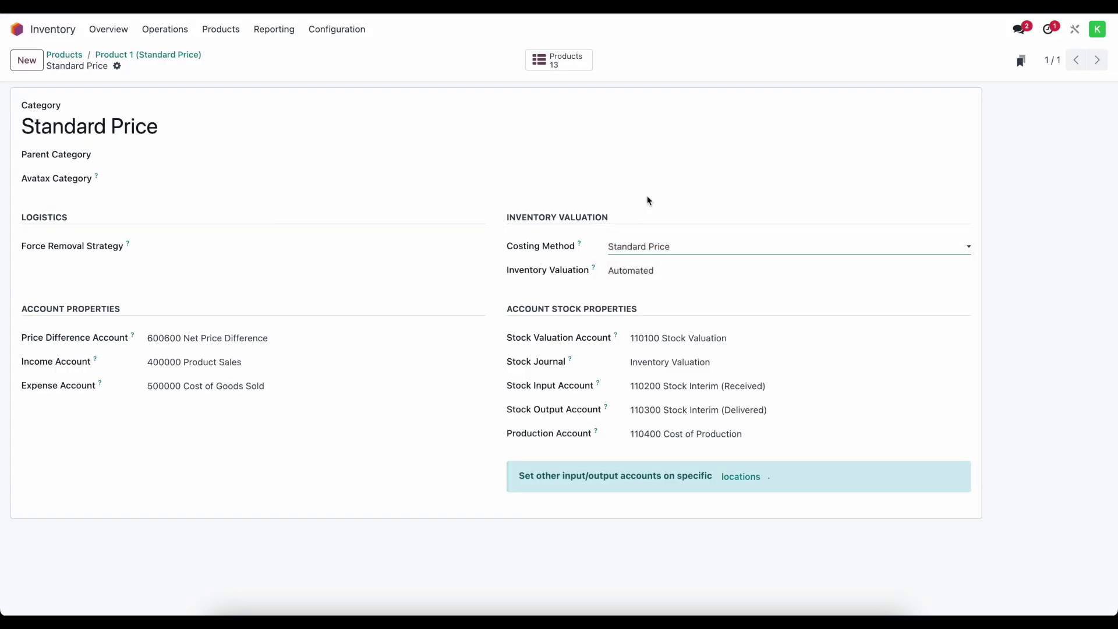